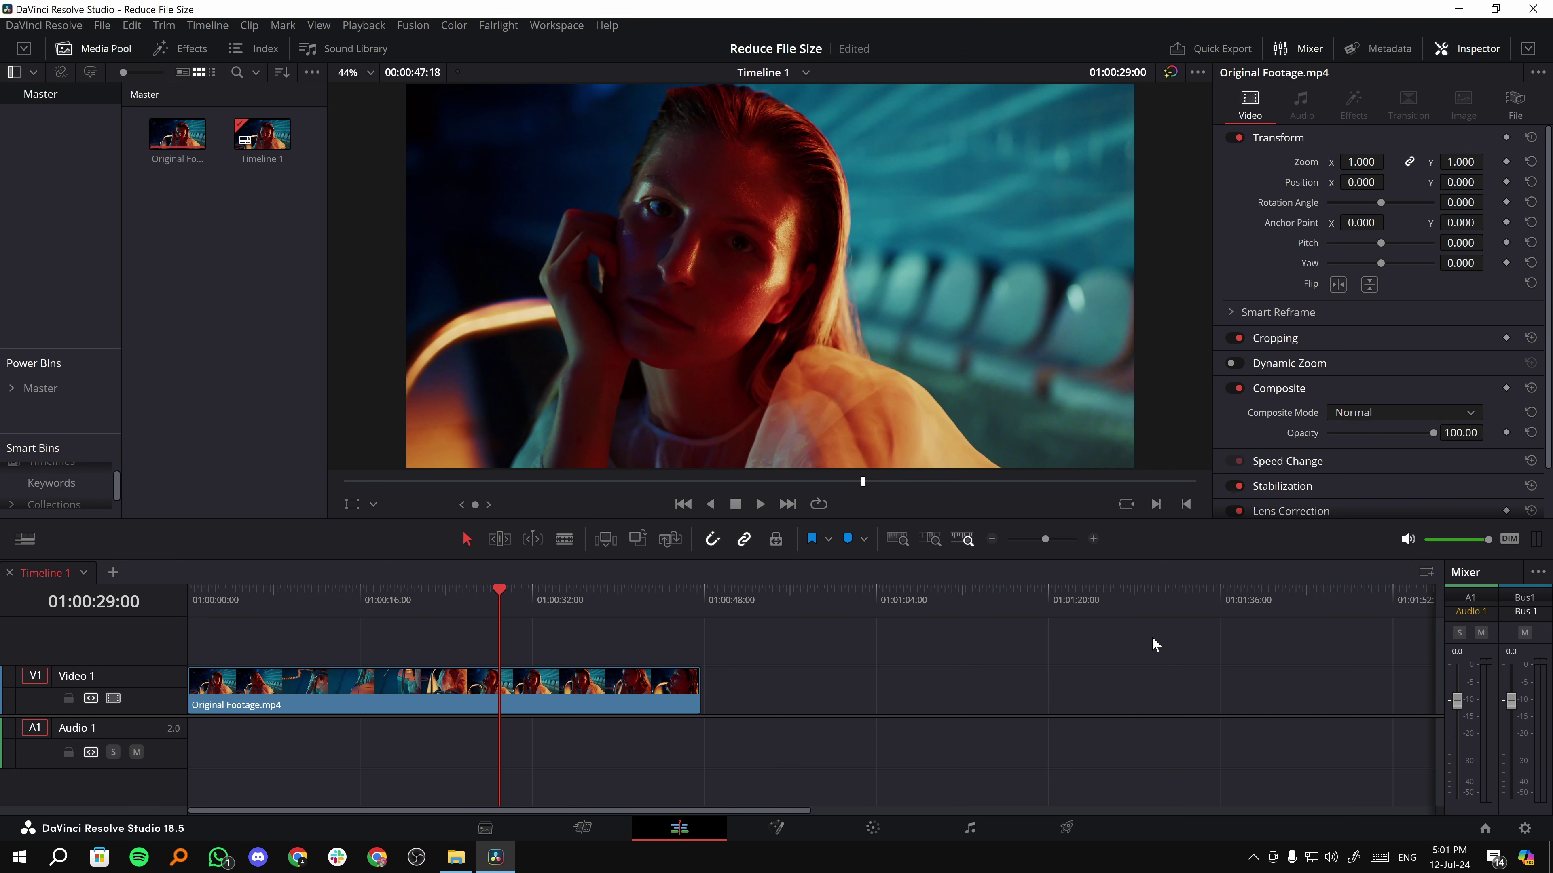
Step: Switch to the Deliver page to see the MP4 H.264 4096 x 2160 DCI settings and render jobs
left_click(1092, 838)
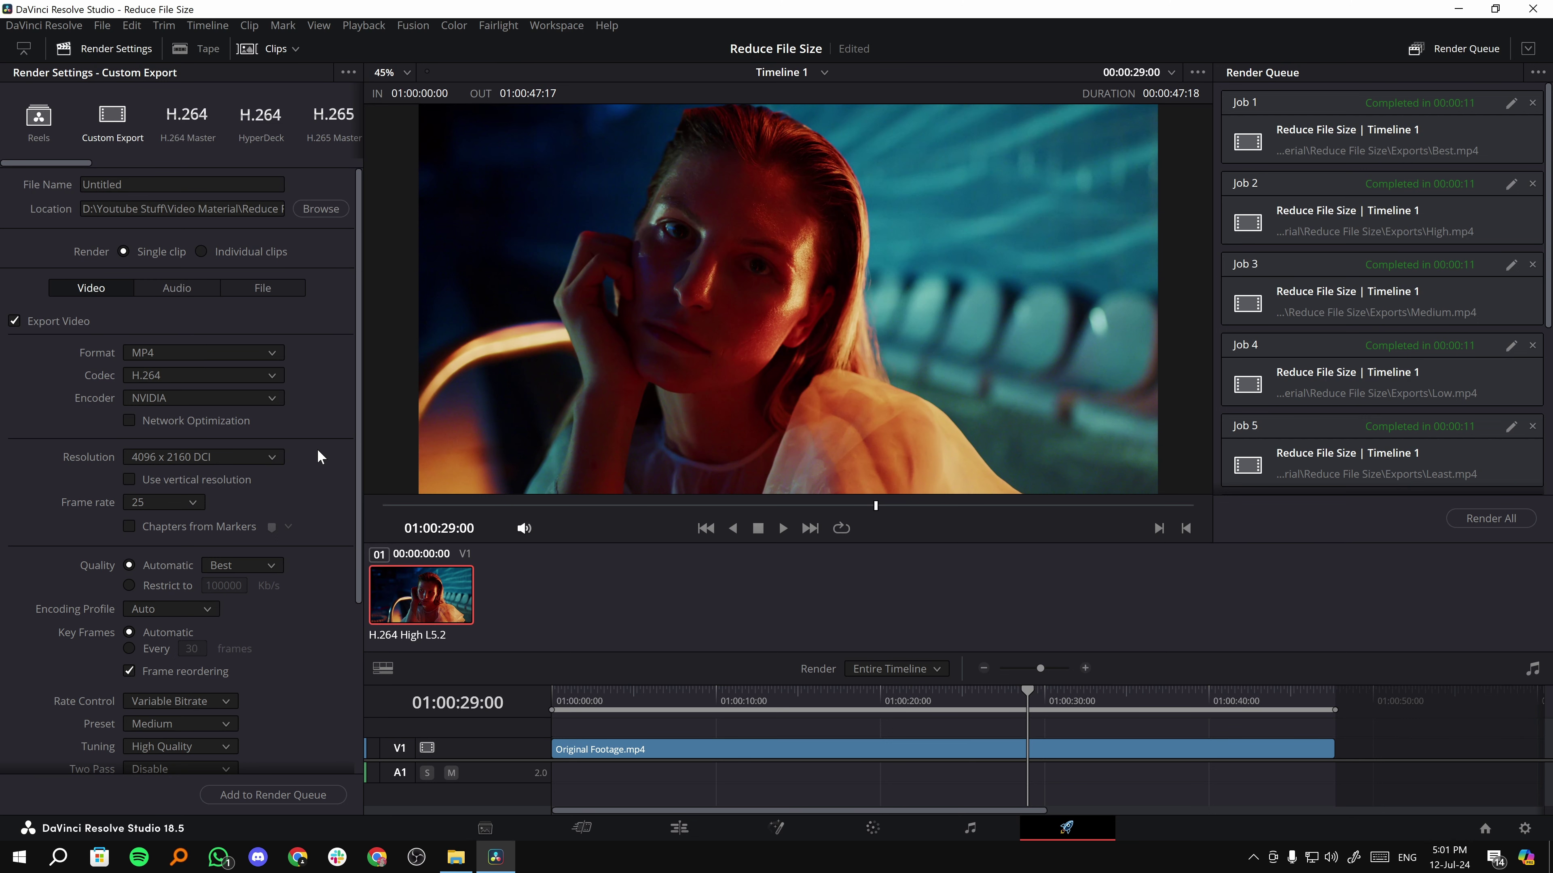
scroll(1455, 316, "down", 1)
scroll(1452, 321, "up", 1)
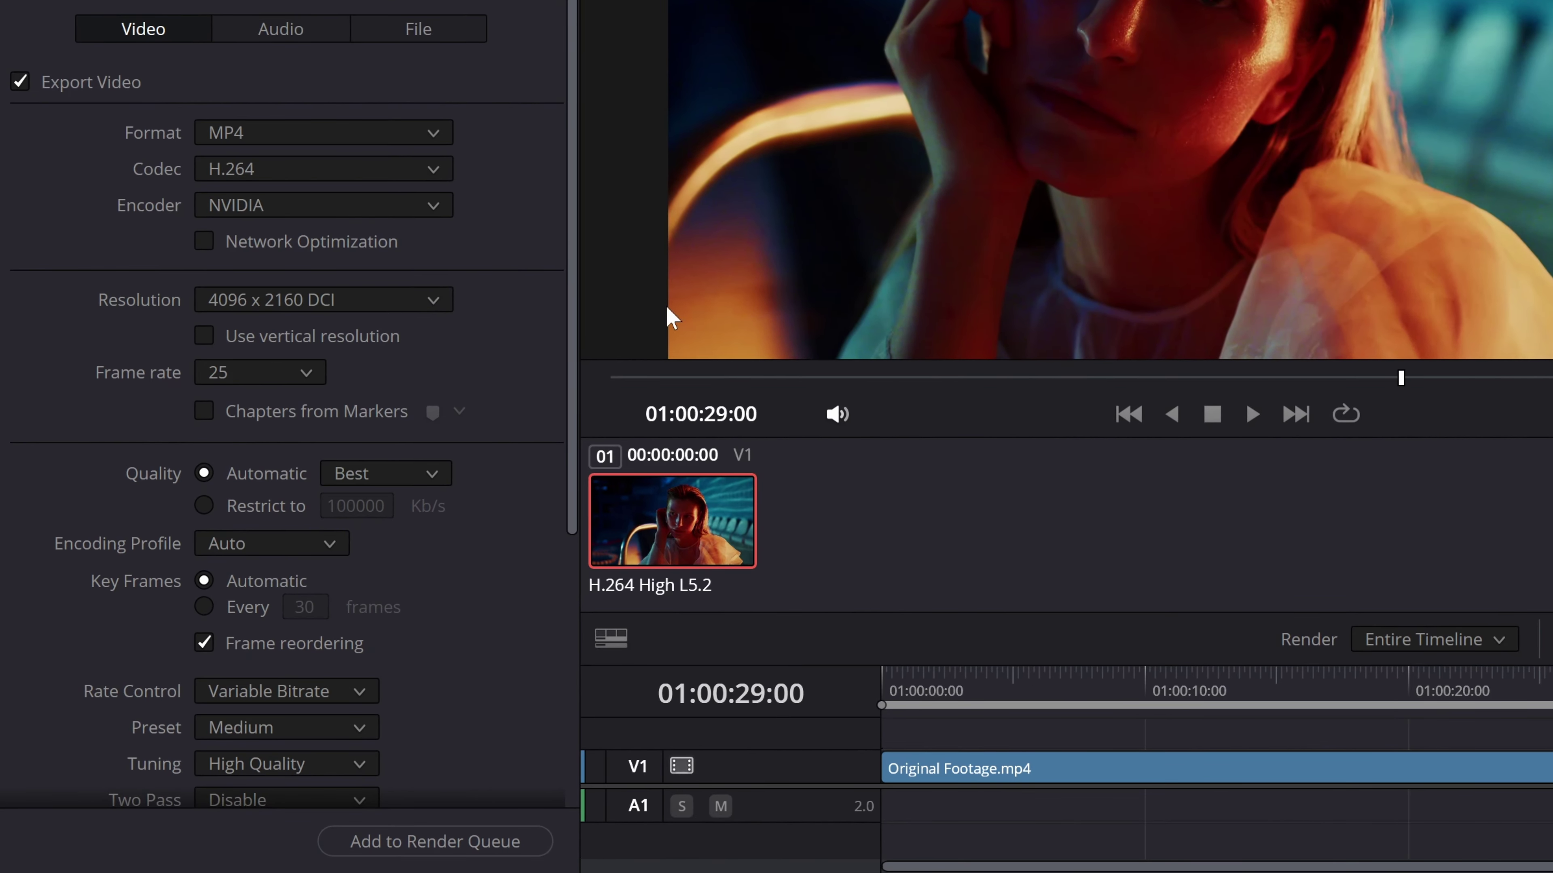
left_click(391, 301)
scroll(437, 305, "up", 10)
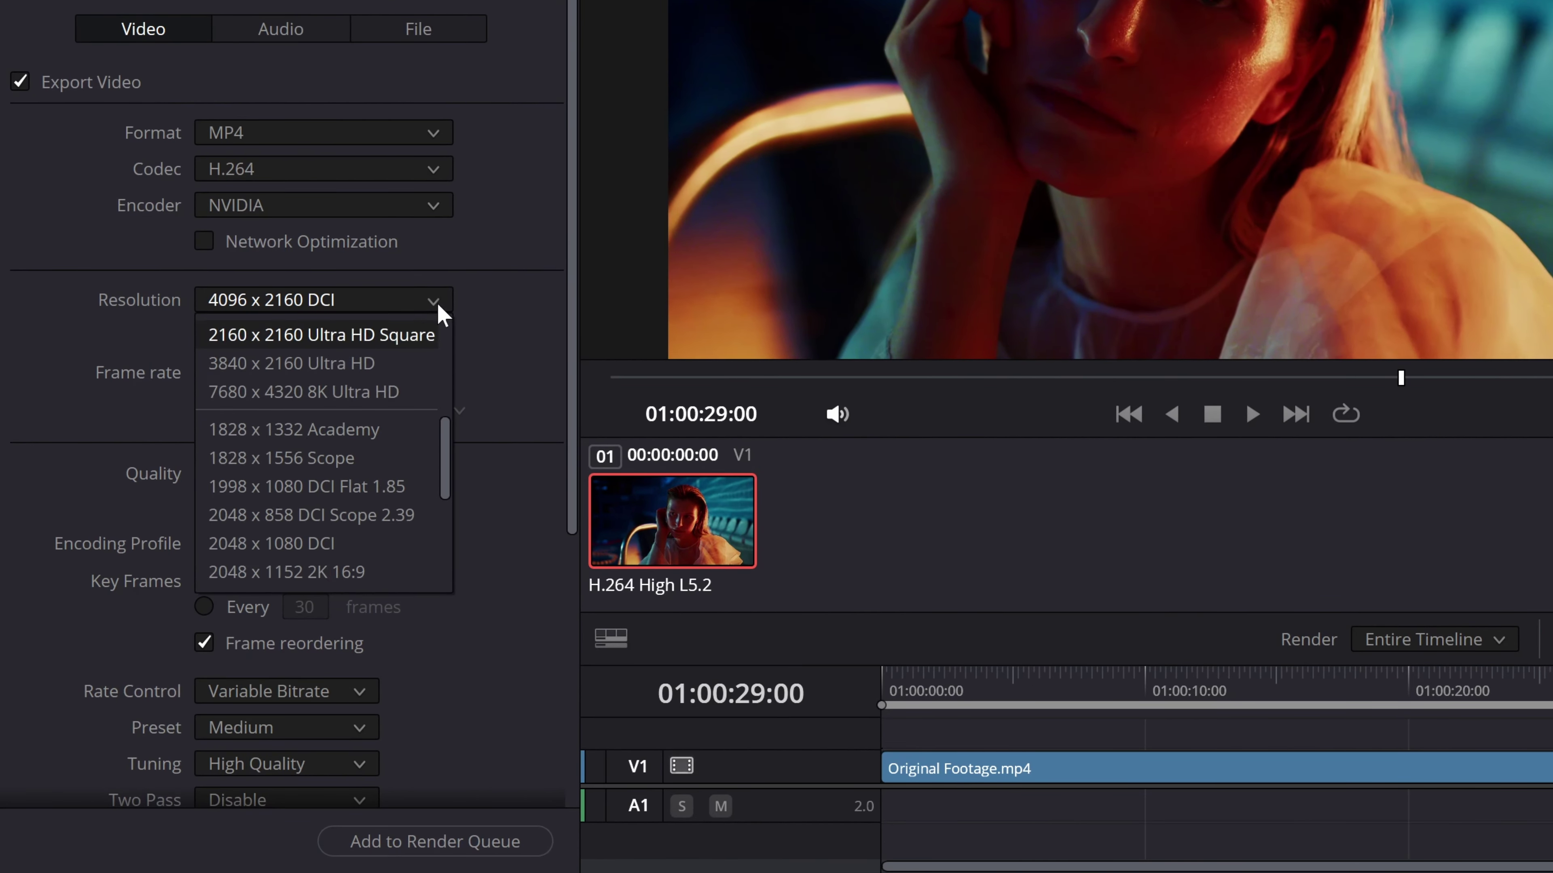
left_click(437, 306)
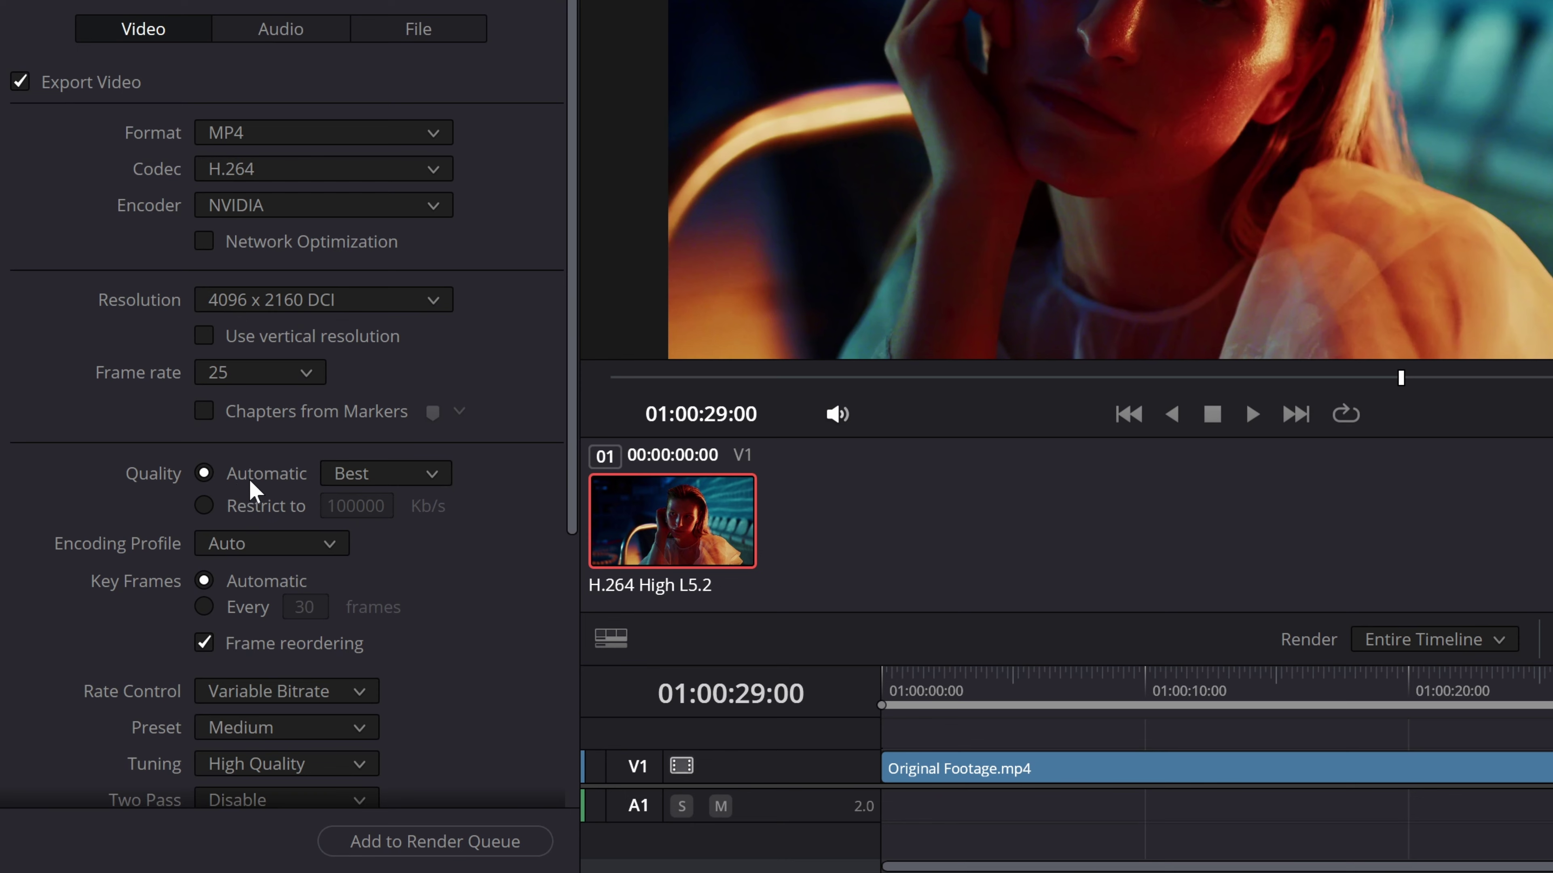
left_click(436, 477)
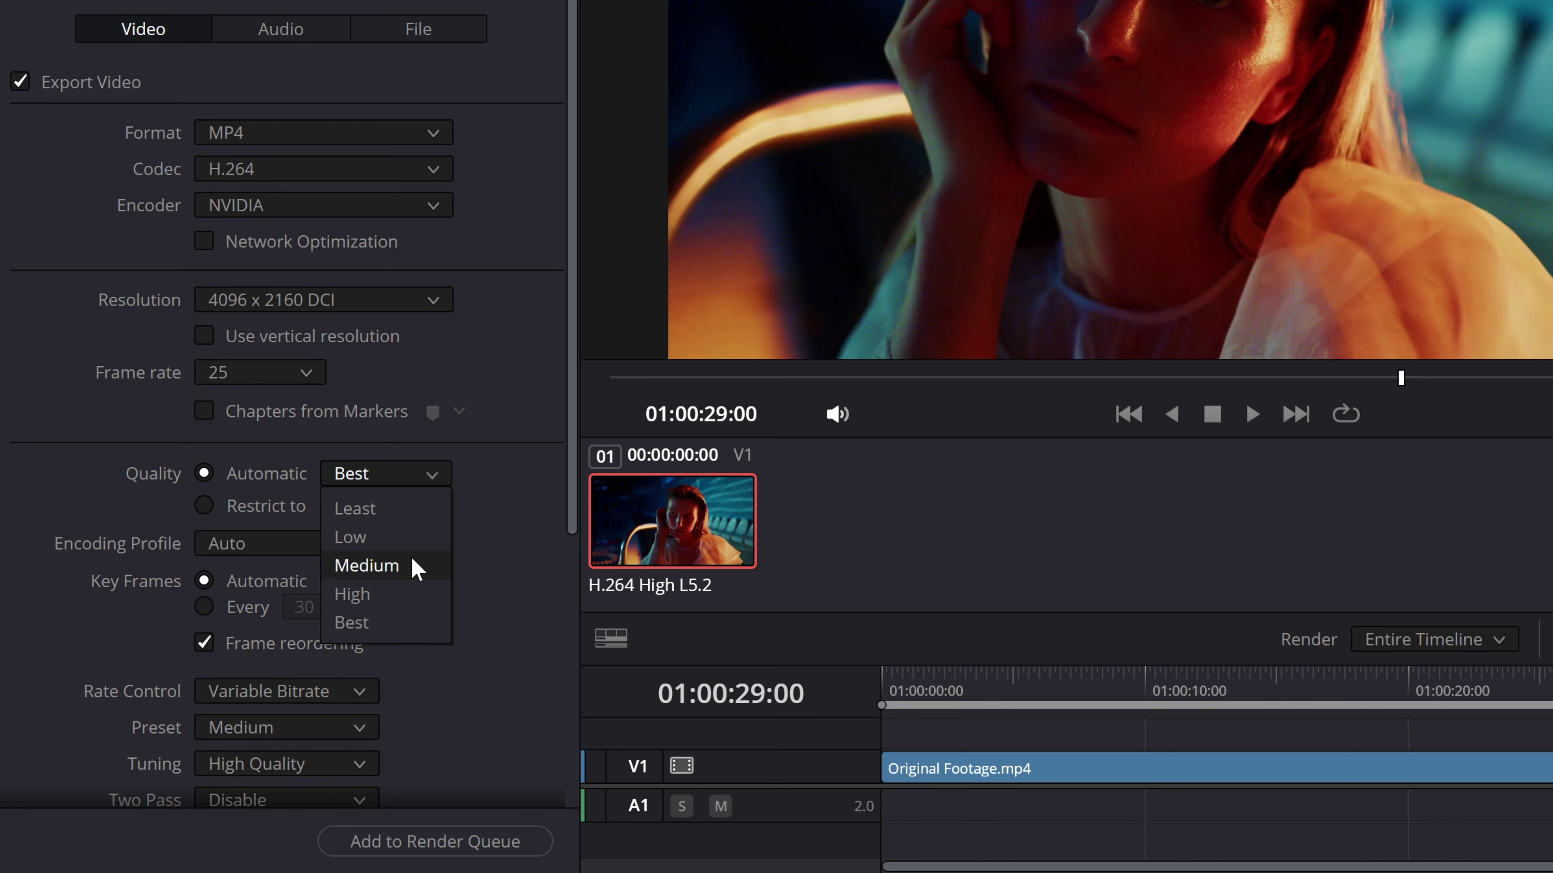
left_click(478, 496)
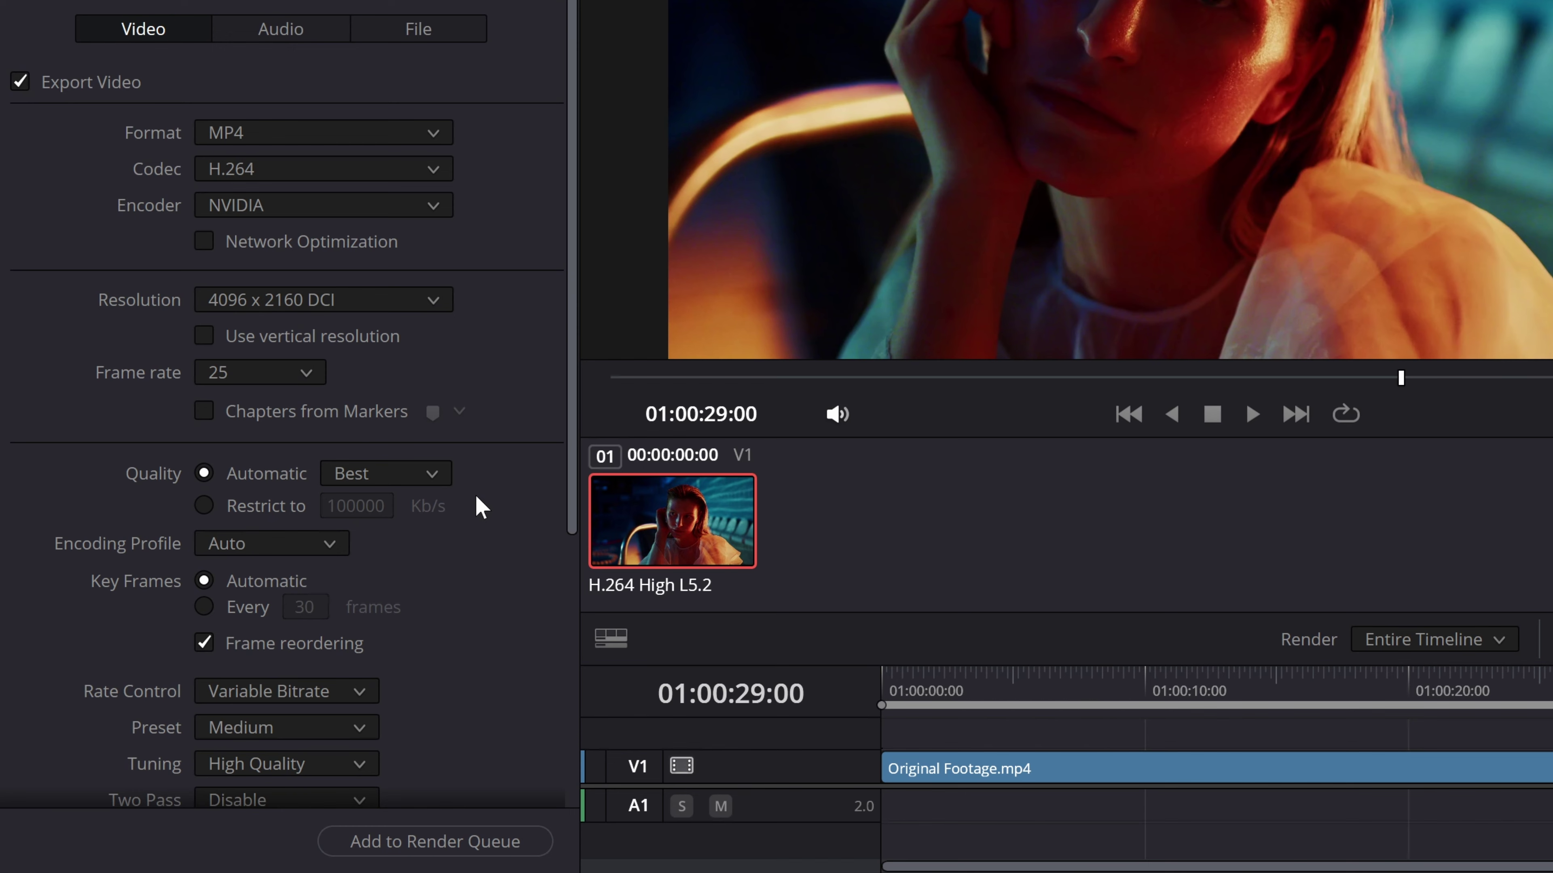
Step: Restrict the export's video quality to 50000 Kb/s instead of Automatic Best
left_click(204, 507)
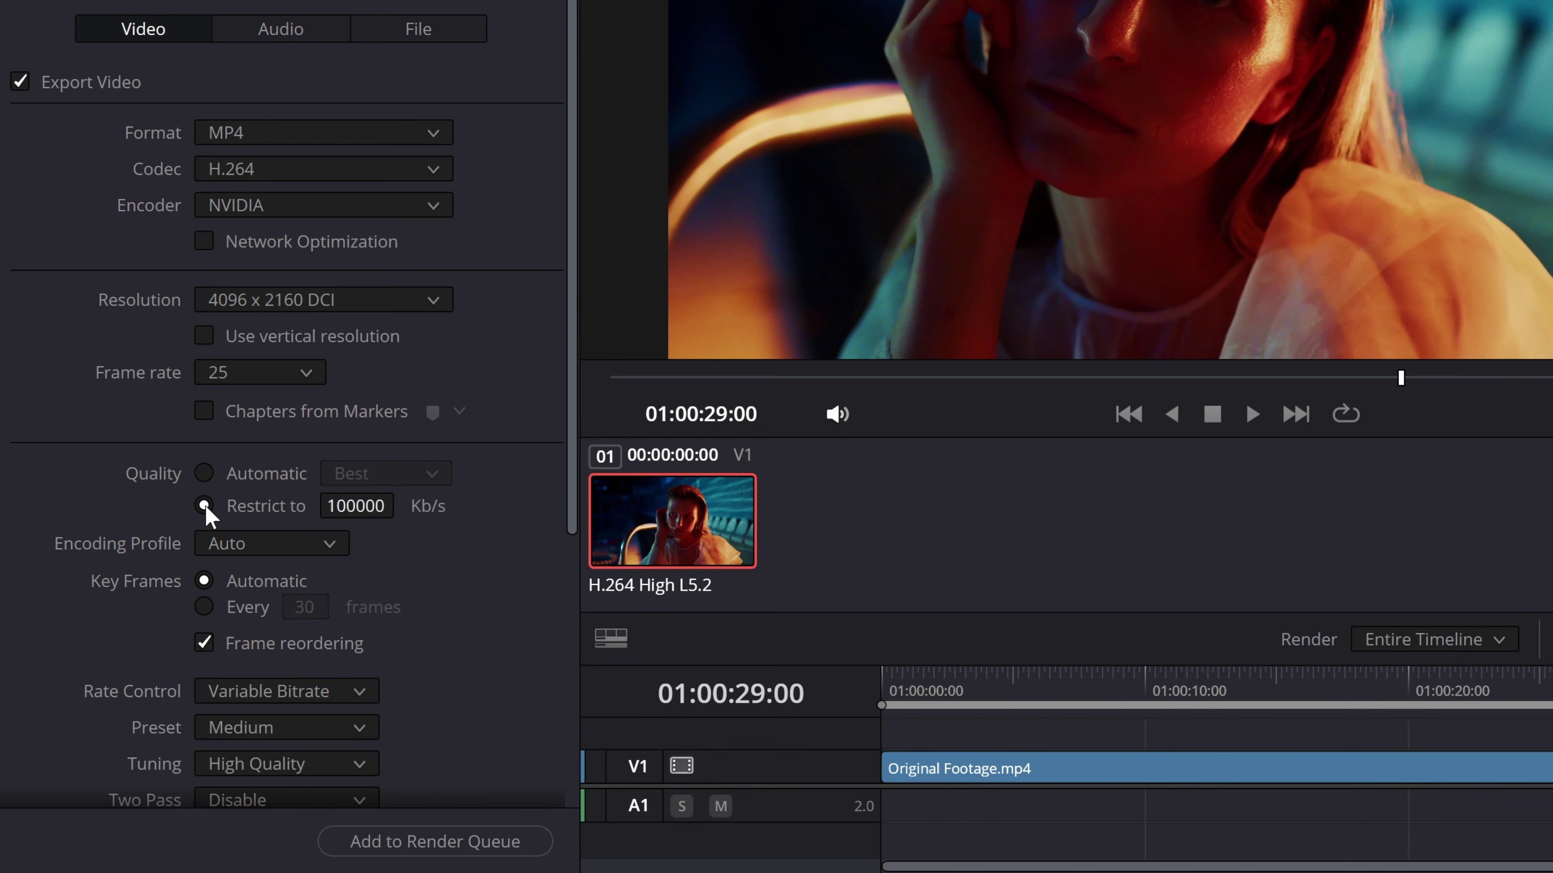
left_click_drag(370, 509, 366, 508)
left_click(361, 506)
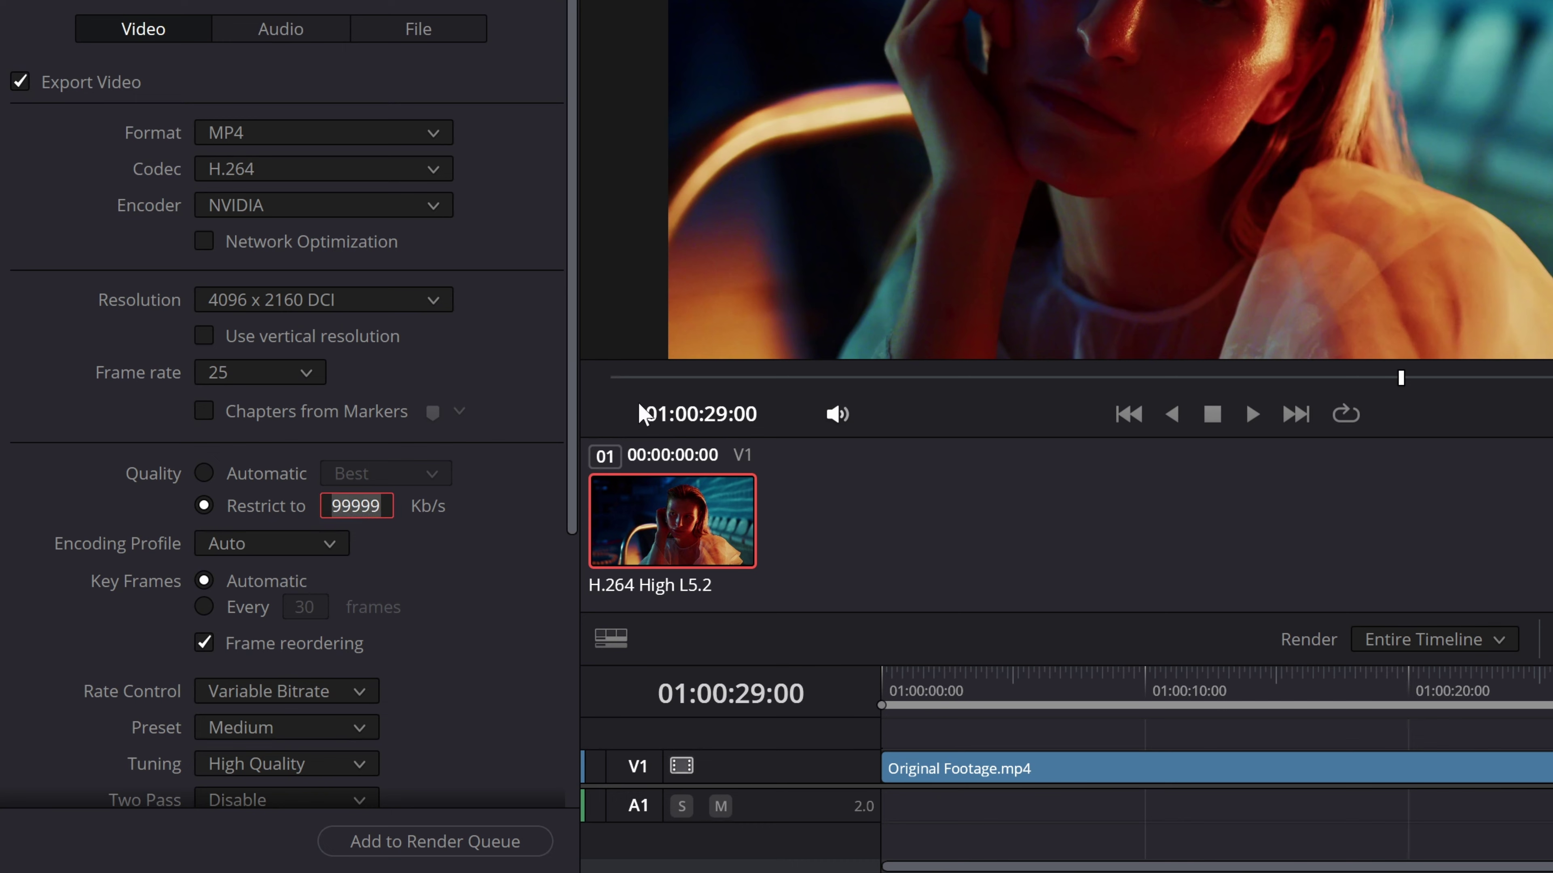
type("50000")
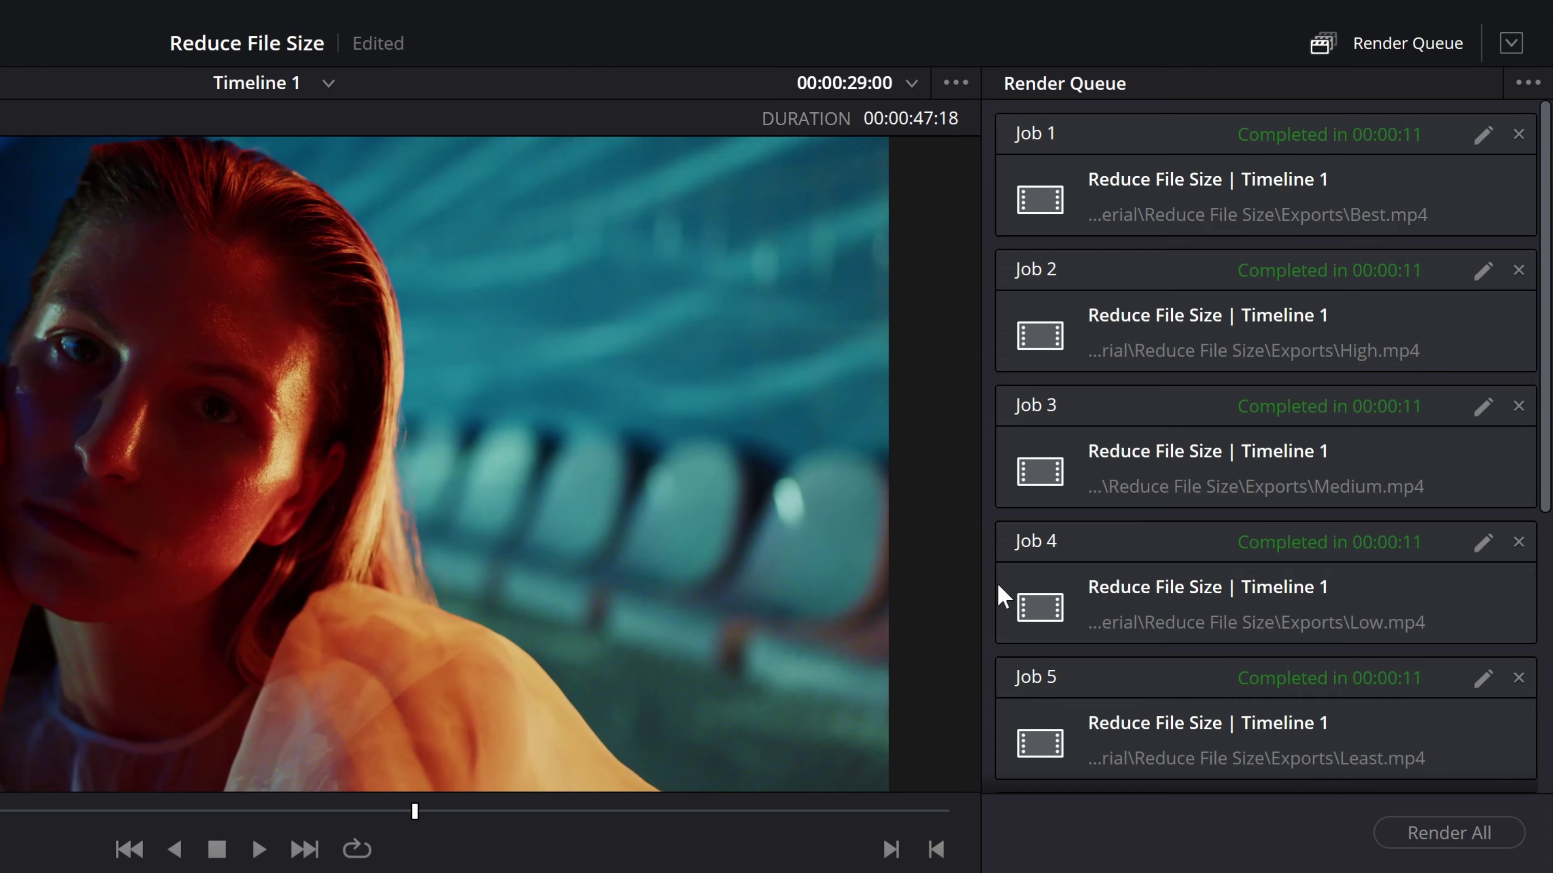
scroll(1284, 197, "down", 4)
scroll(1317, 376, "up", 4)
scroll(1316, 386, "down", 3)
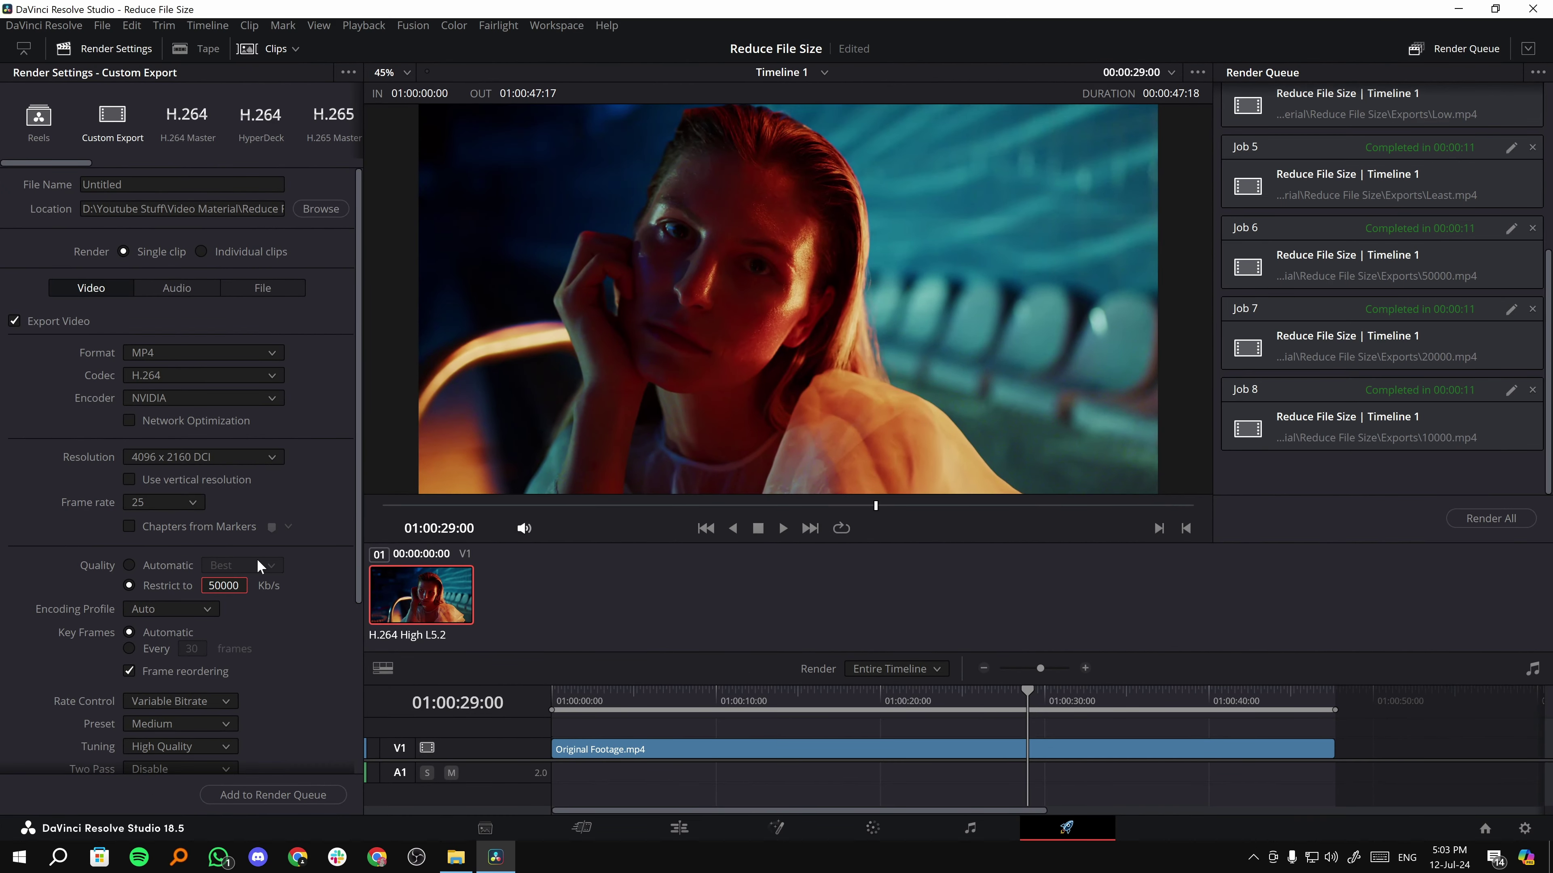
scroll(1189, 434, "down", 1)
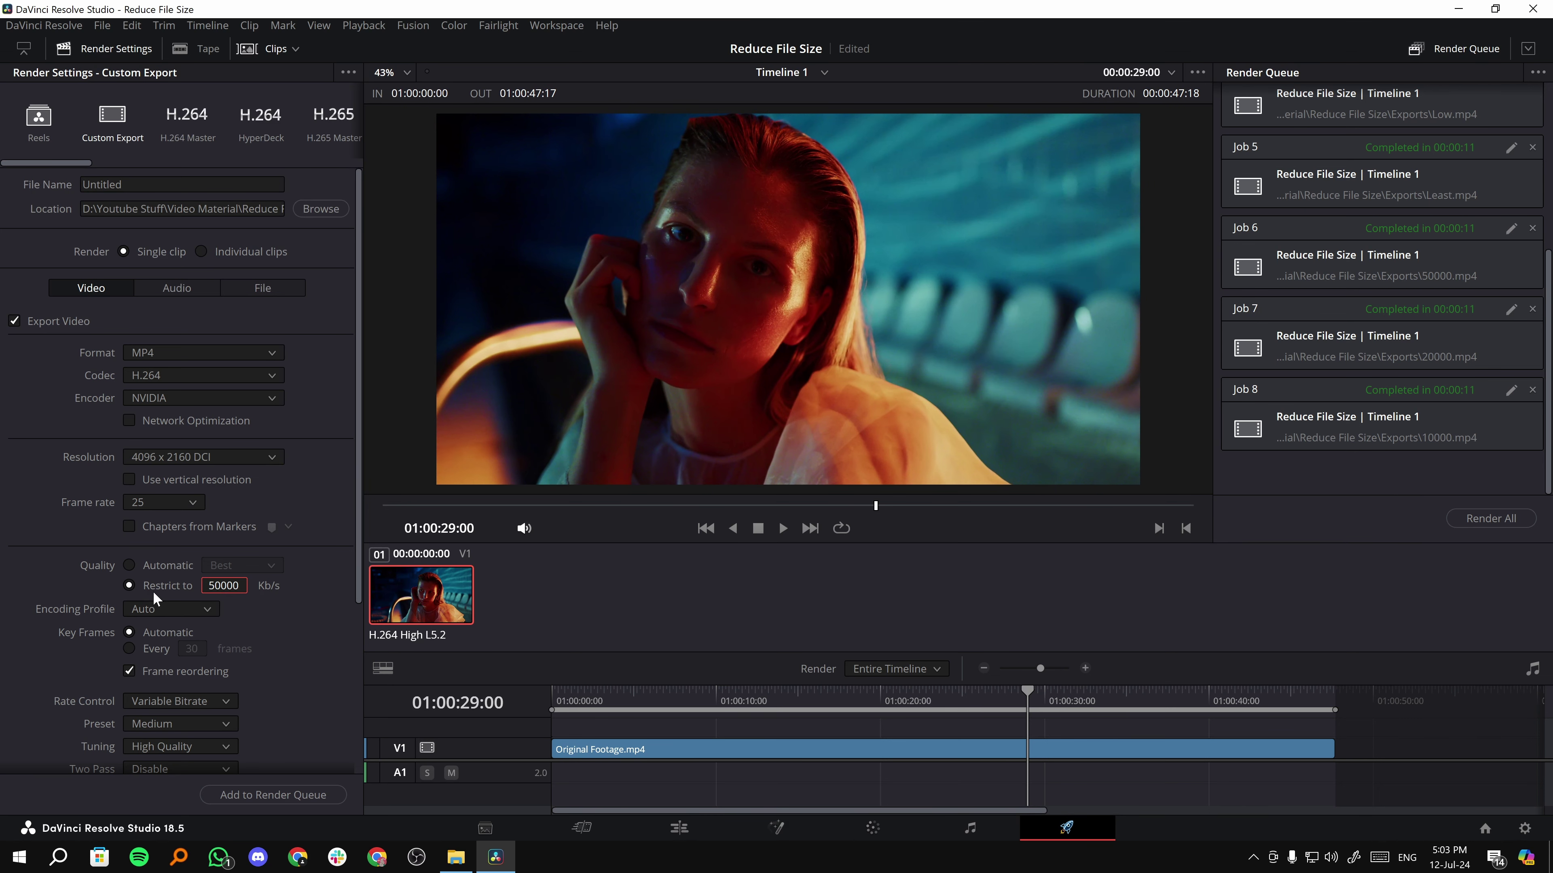
Step: In the Exports folder, compare sizes of Original Footage, Least, Low, Medium, High and Best, then select Least.mp4
left_click(454, 858)
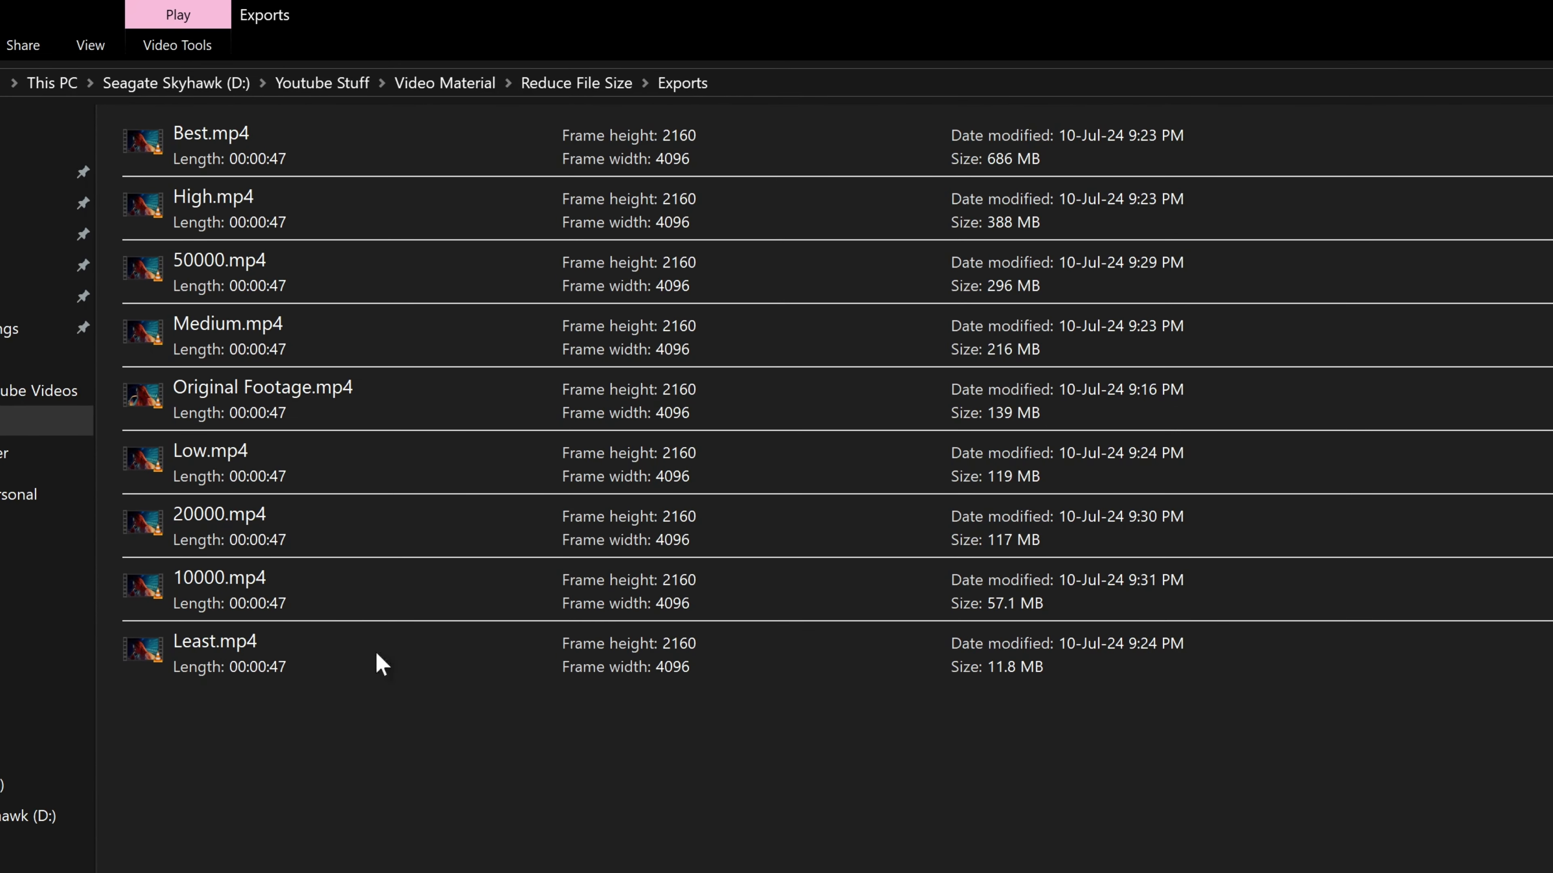
left_click(206, 394)
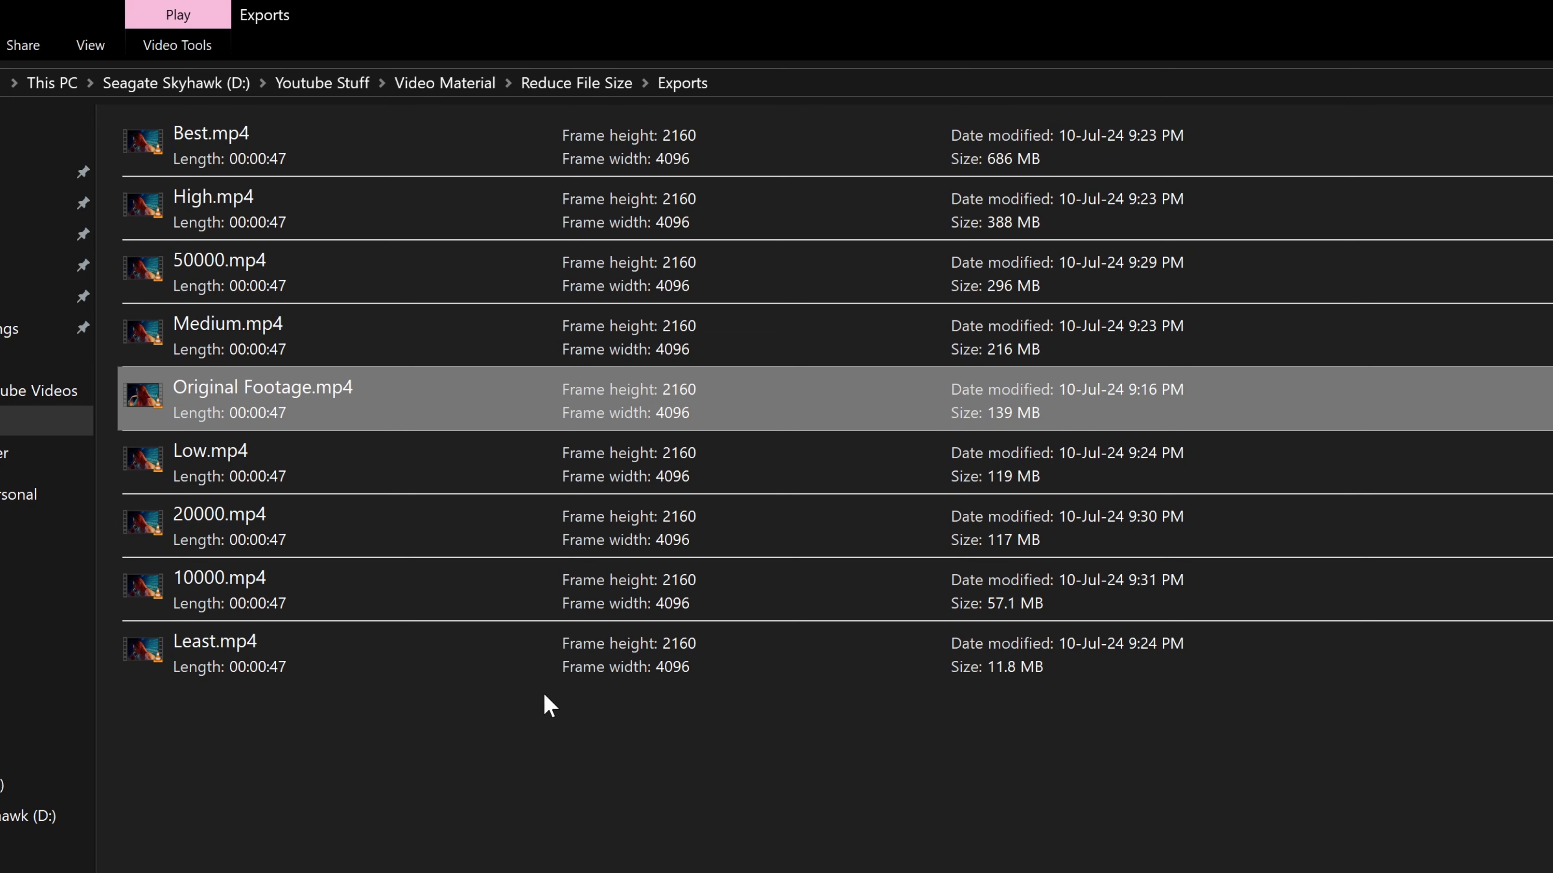
left_click(480, 673)
left_click(463, 464, "ctrl")
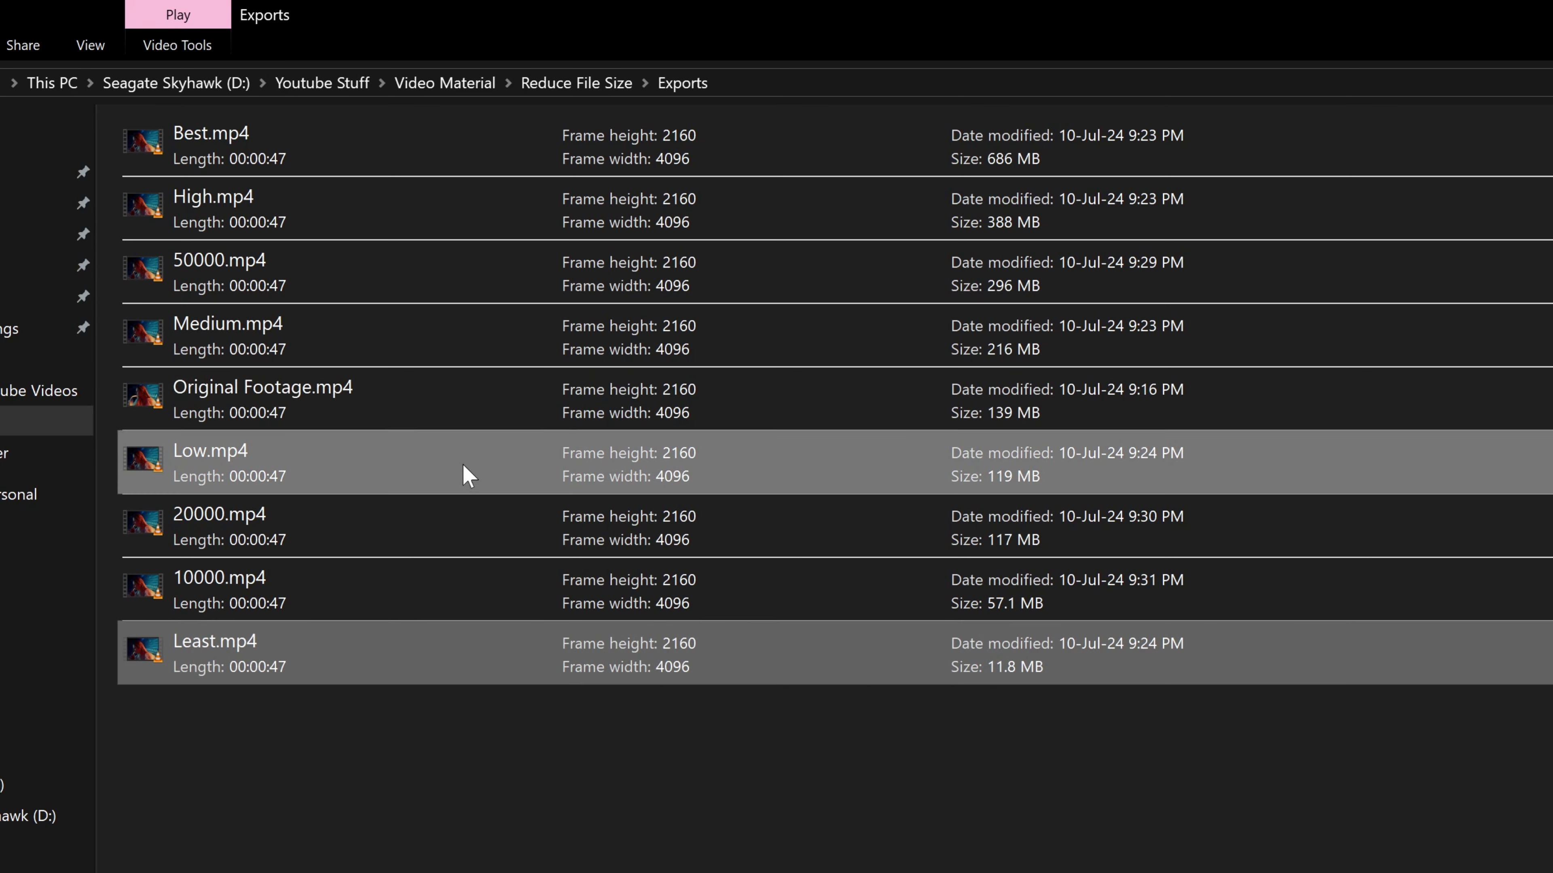
left_click(430, 330, "ctrl")
left_click(418, 208, "ctrl")
left_click(427, 152, "ctrl")
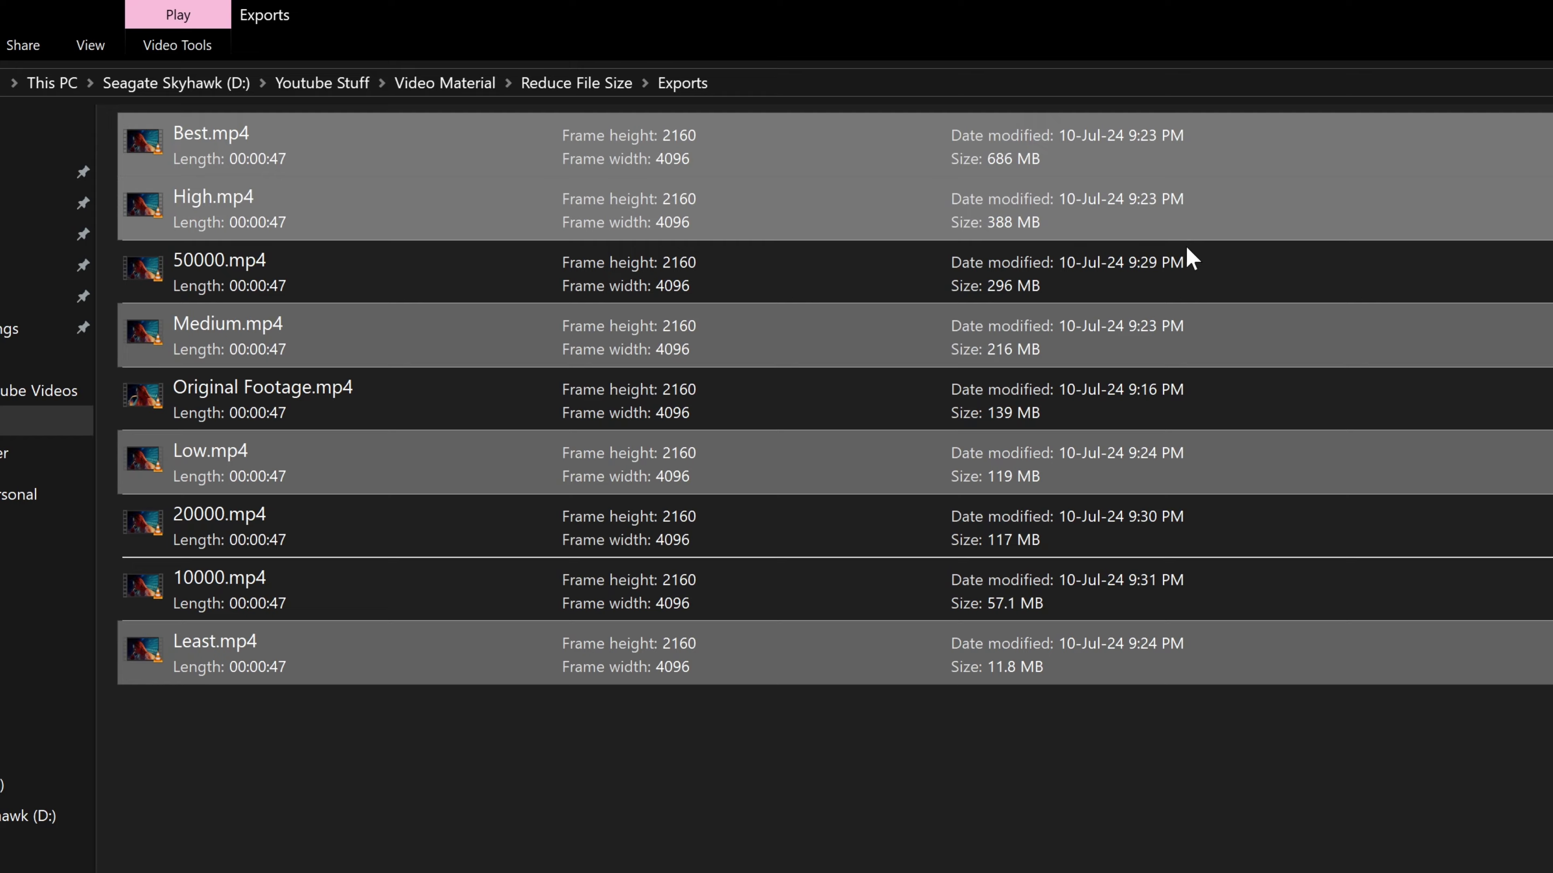
left_click(440, 482)
left_click(364, 651)
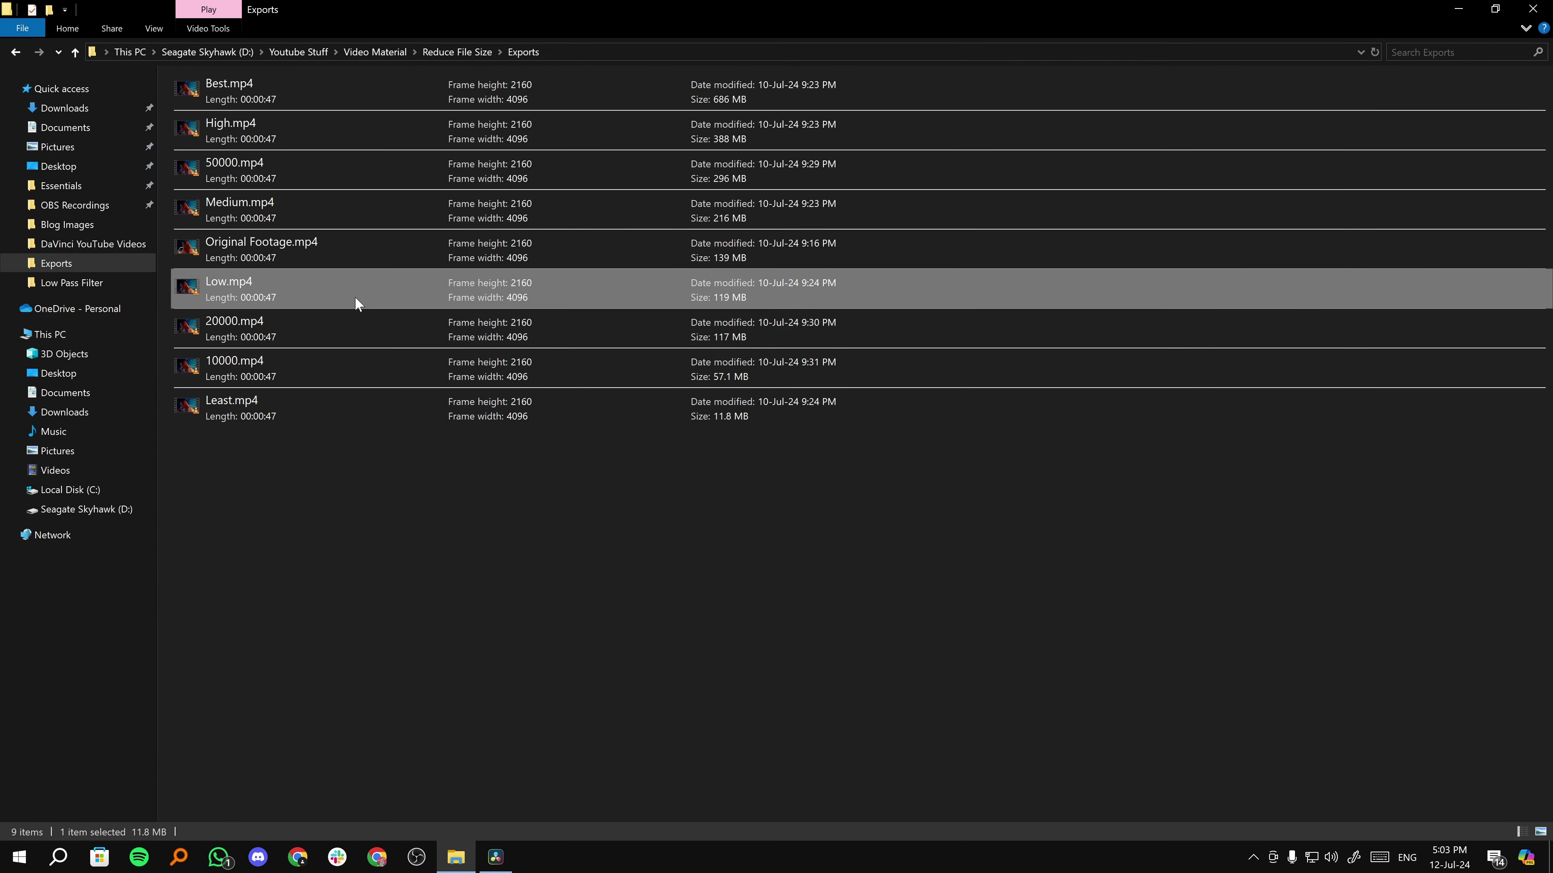
Step: Play Low.mp4 in VLC, pause near 00:27 to inspect the frame, then close the player
double_click(355, 298)
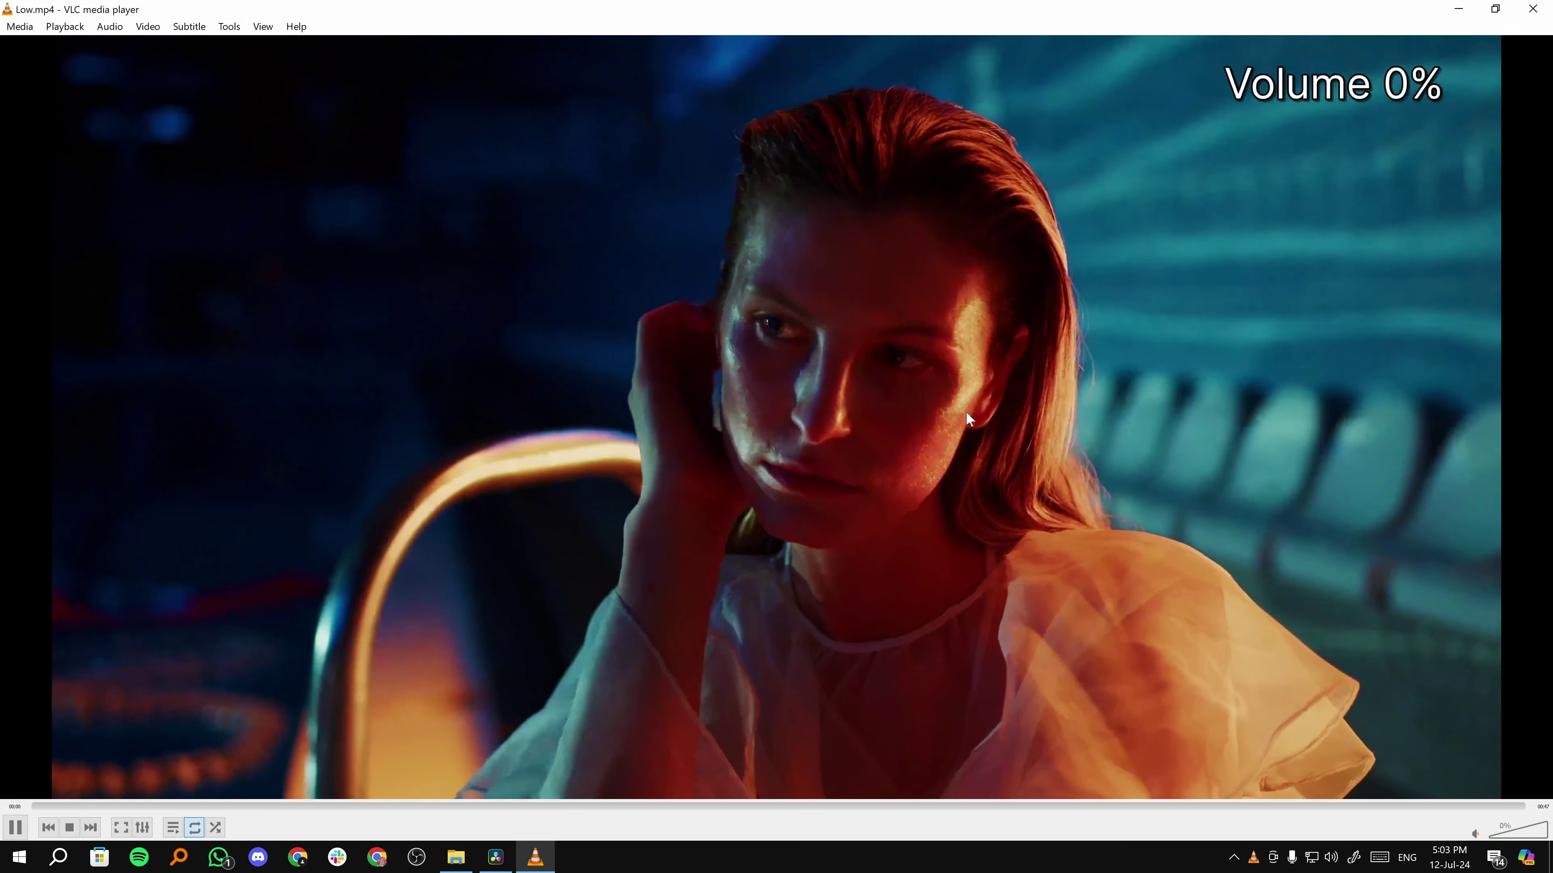
left_click(903, 806)
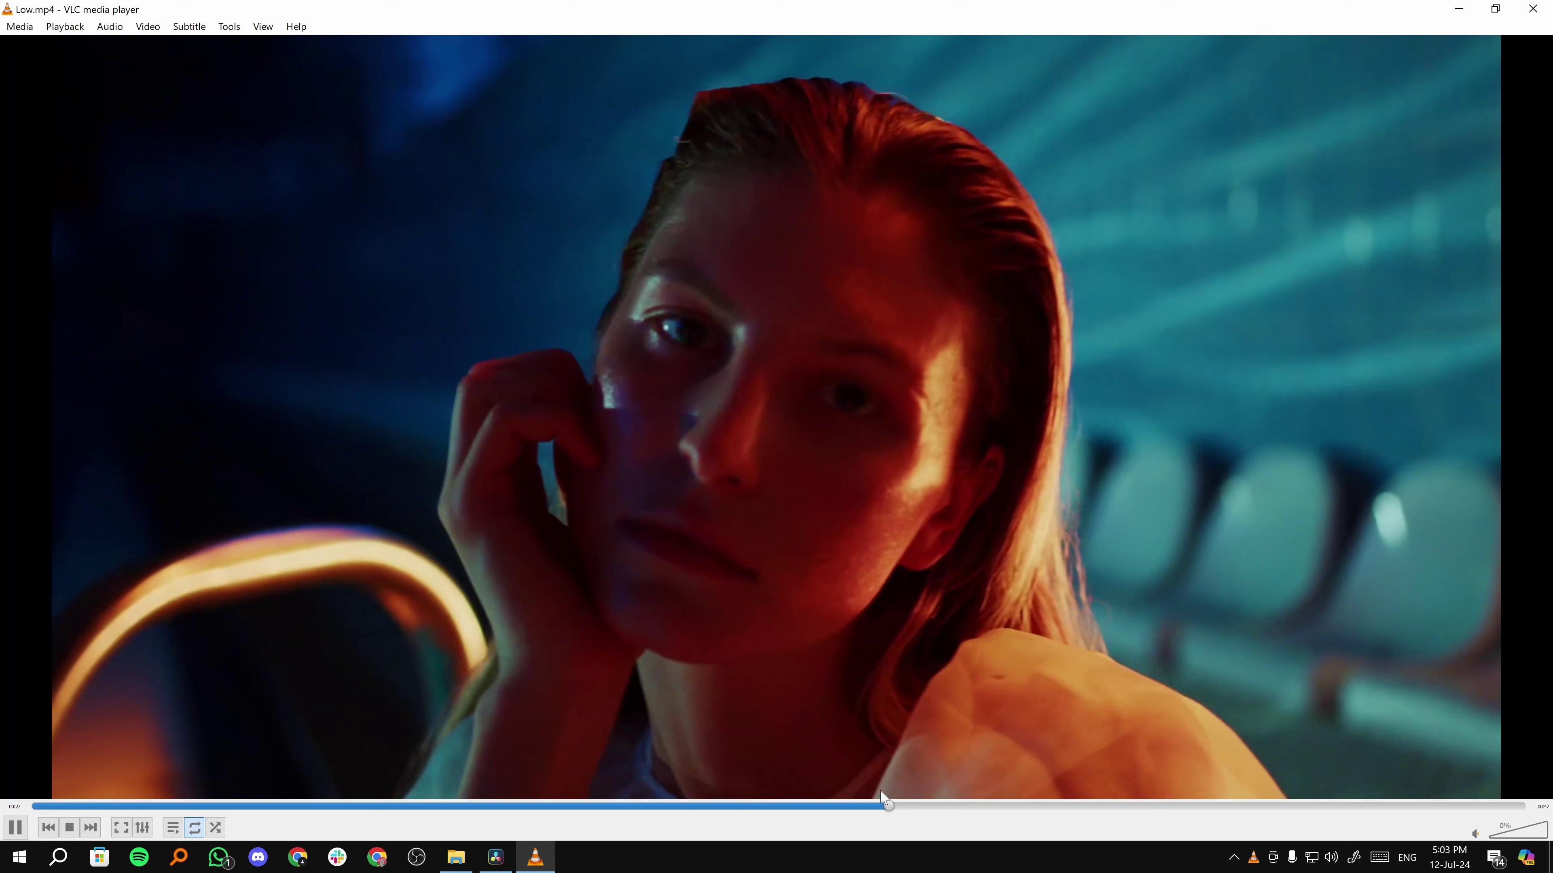
left_click(877, 445)
left_click(896, 391)
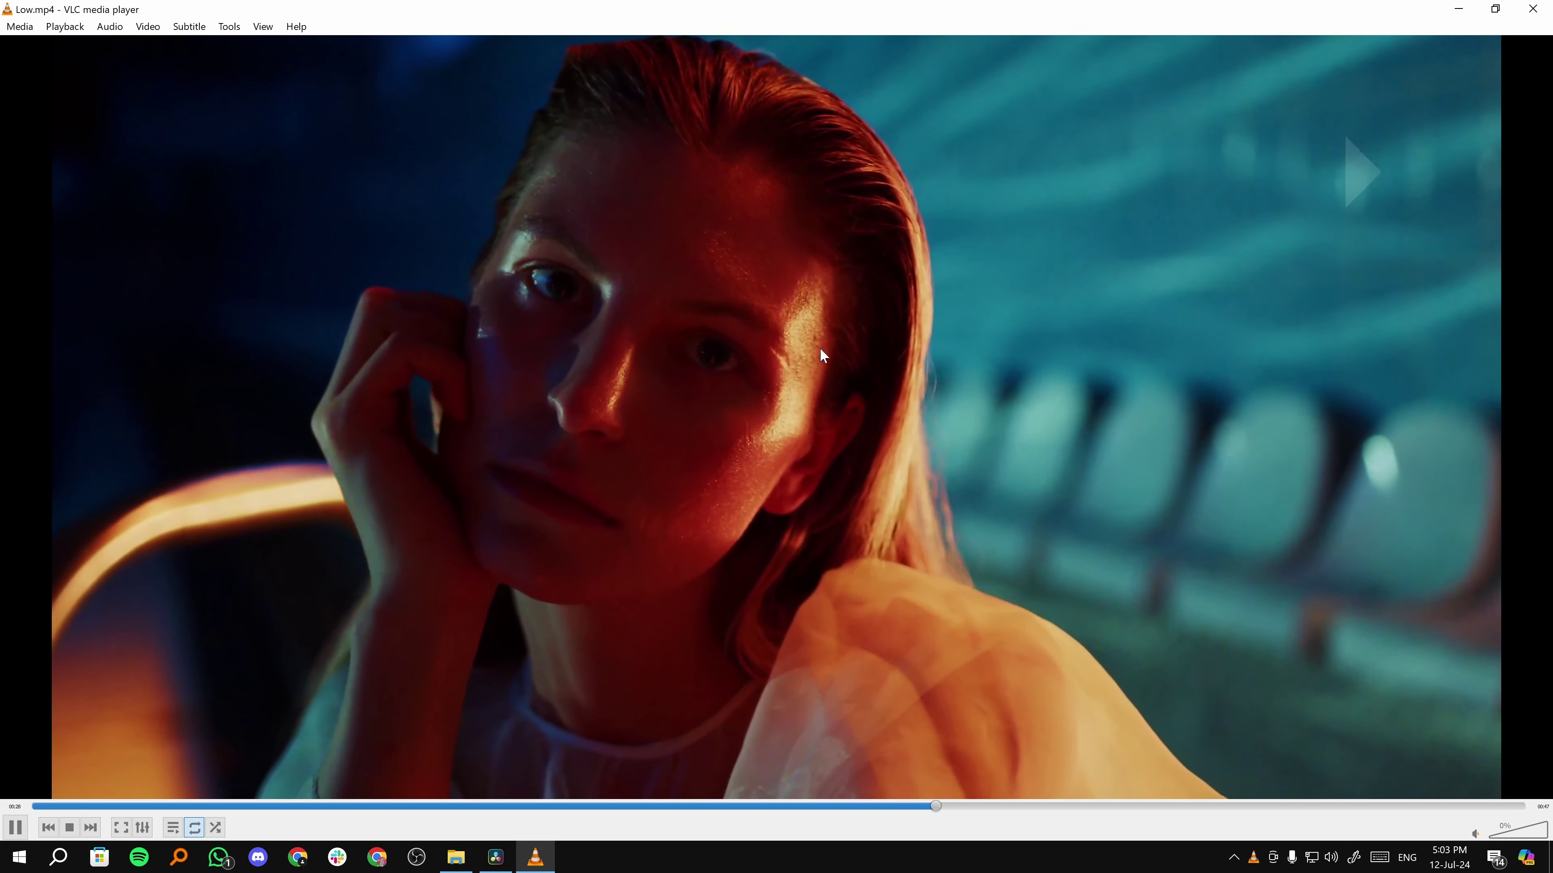
left_click(735, 285)
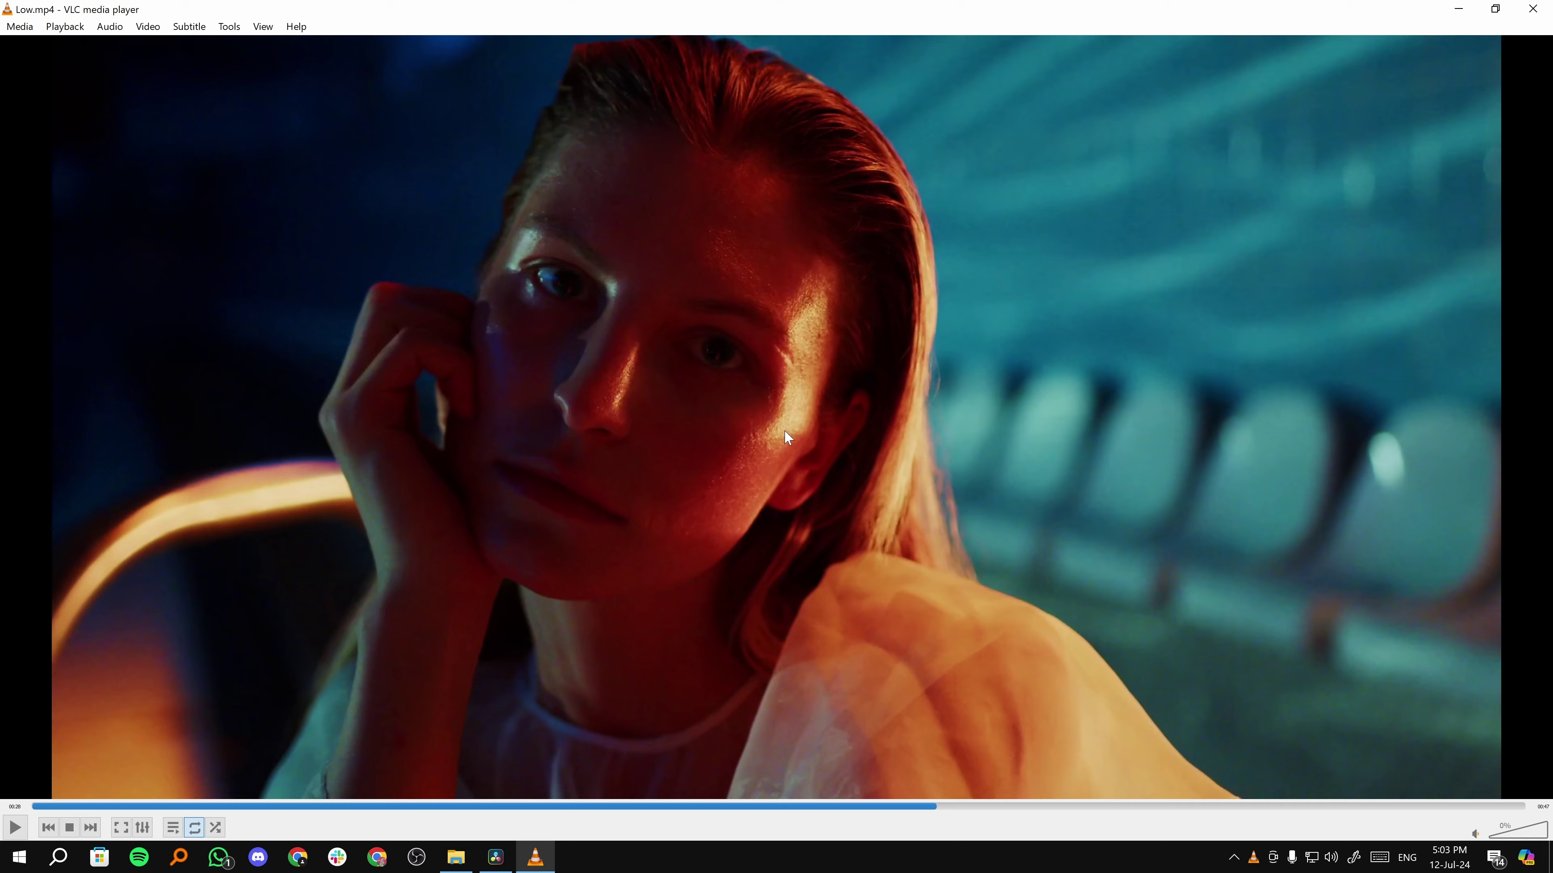
left_click(1533, 9)
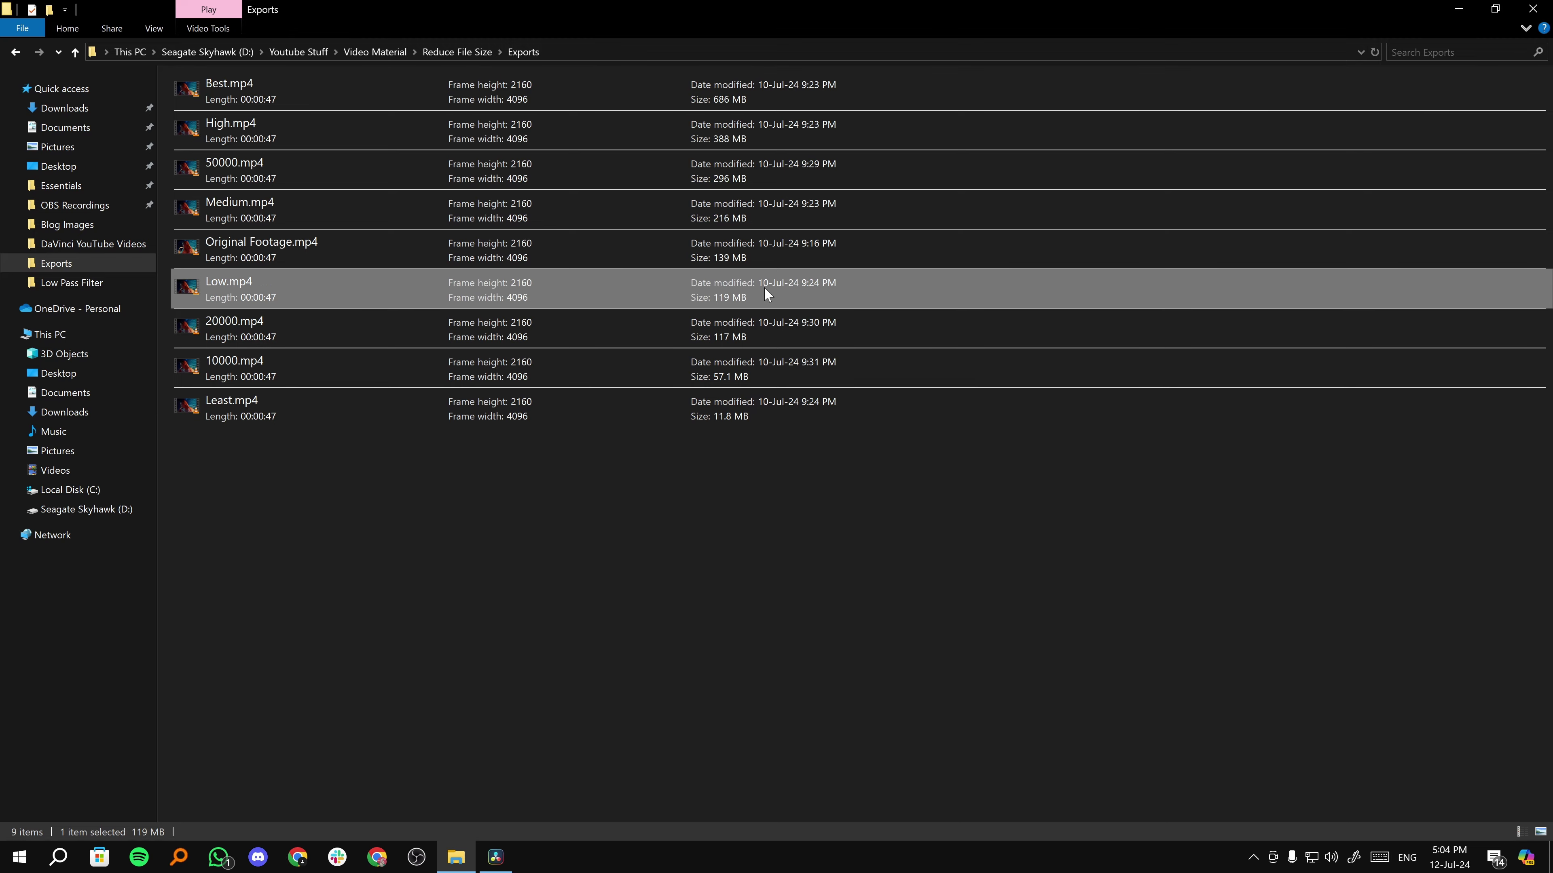
Step: Play Least.mp4 in VLC, jump ahead to around 00:25, then quit VLC with Ctrl+Q
double_click(391, 411)
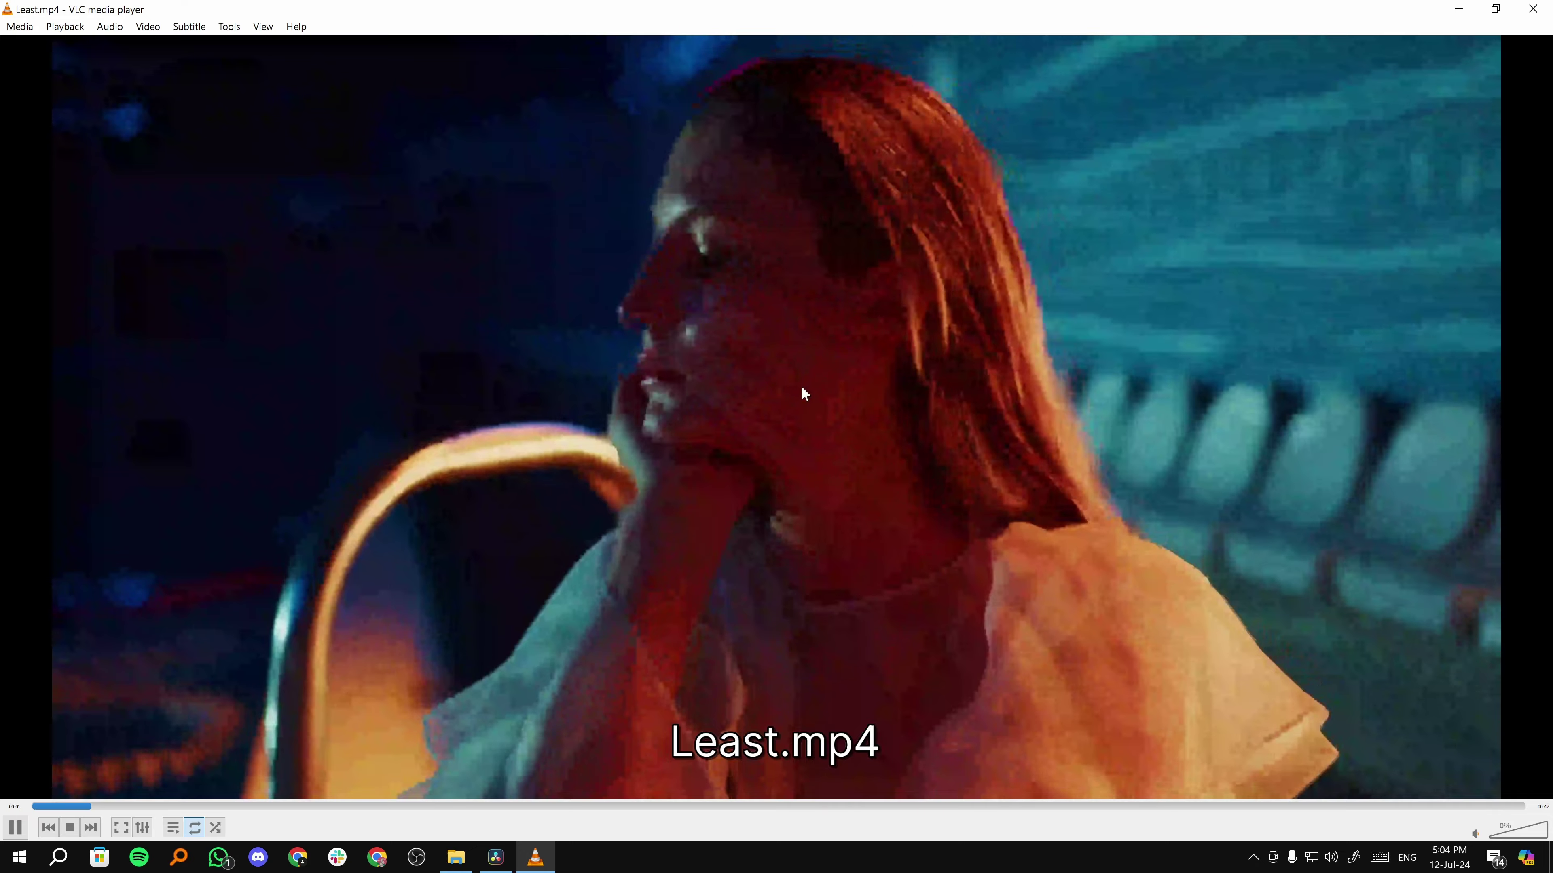
left_click(845, 806)
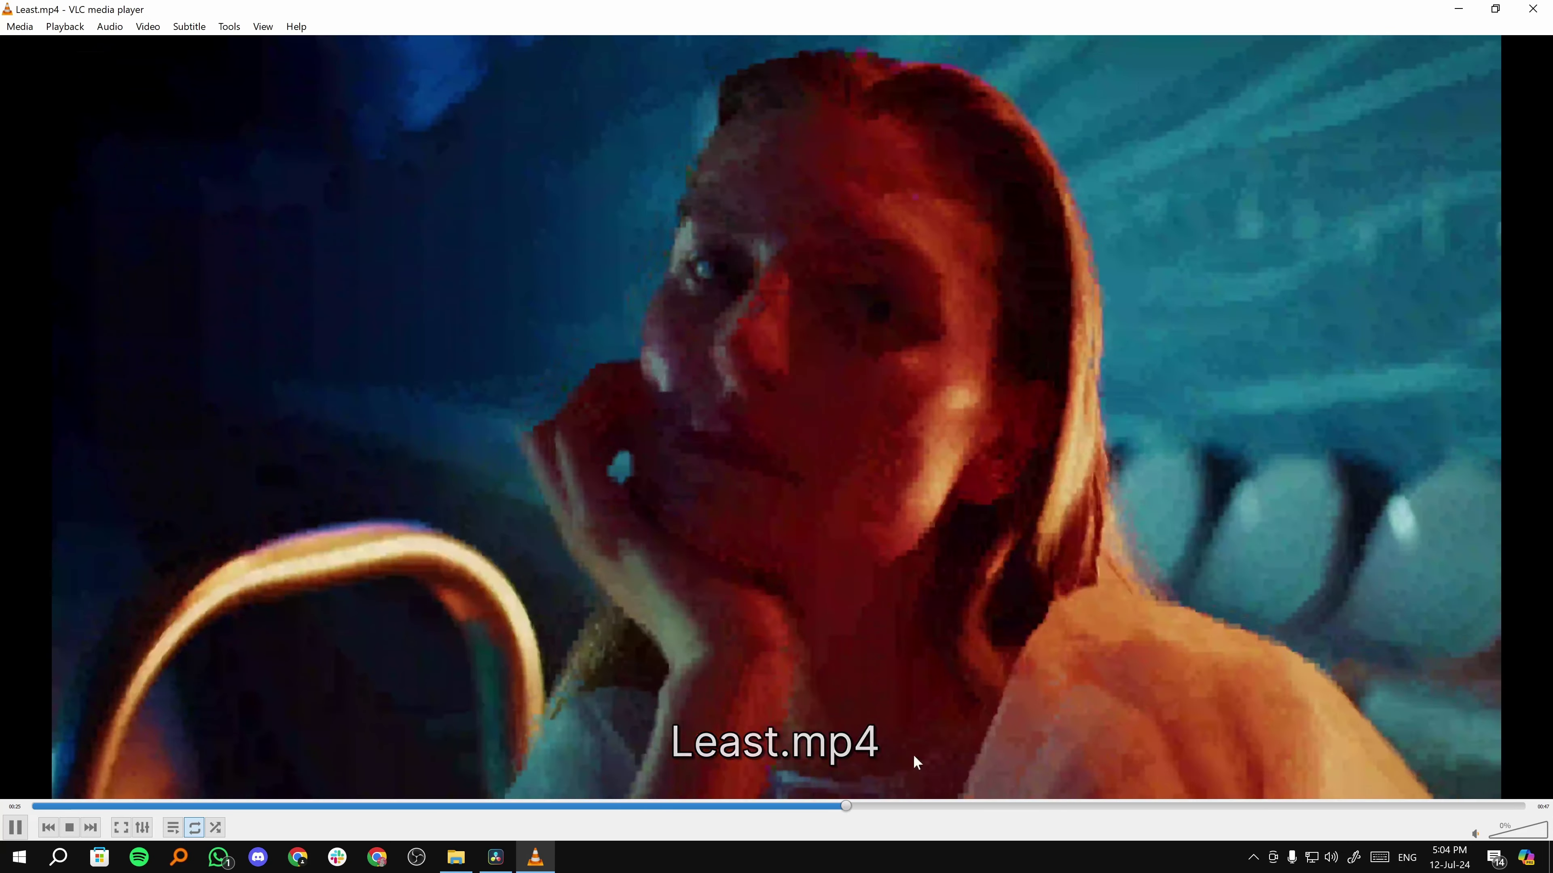
key("ctrl+q")
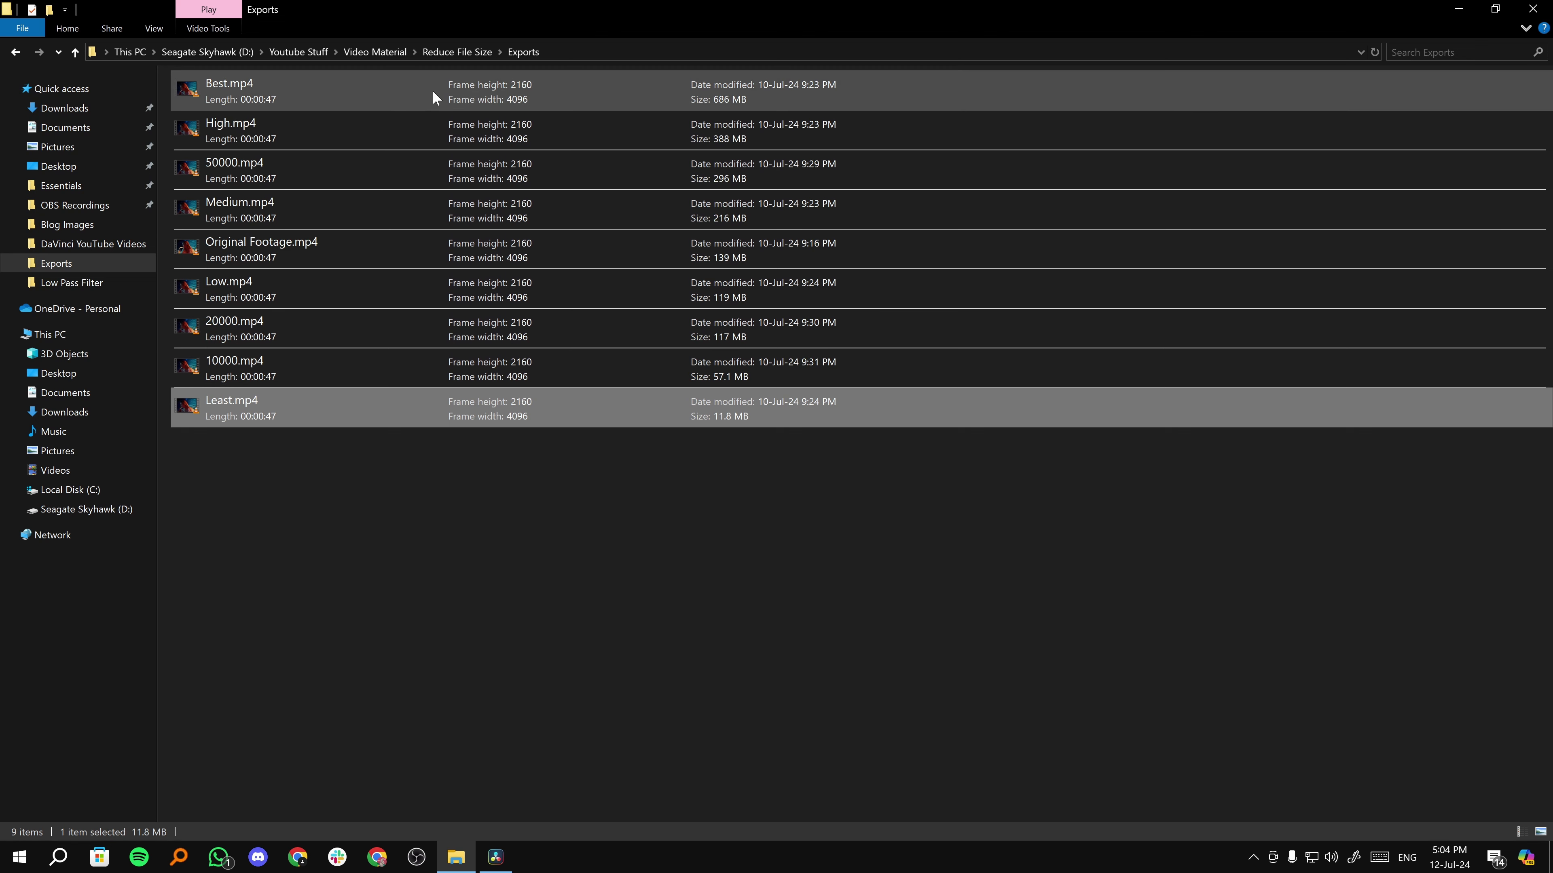
Step: Compare sizes of Low, 10000, 20000 and 50000 exports, then select 20000.mp4 (117 MB) alone
left_click(369, 285)
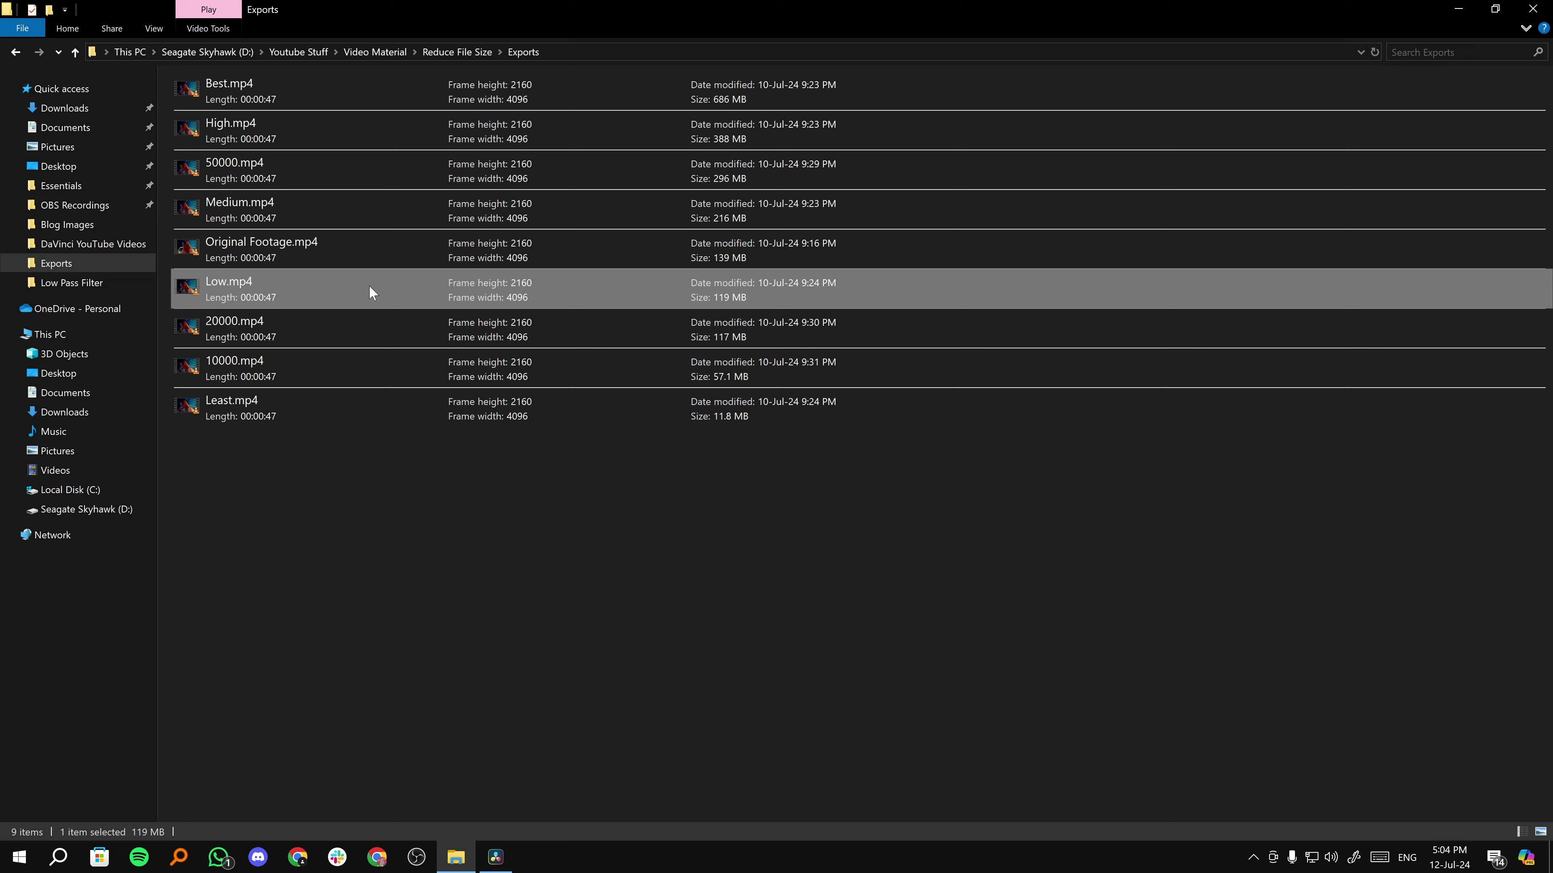
left_click(322, 352)
left_click(323, 331, "ctrl")
left_click(317, 170, "ctrl")
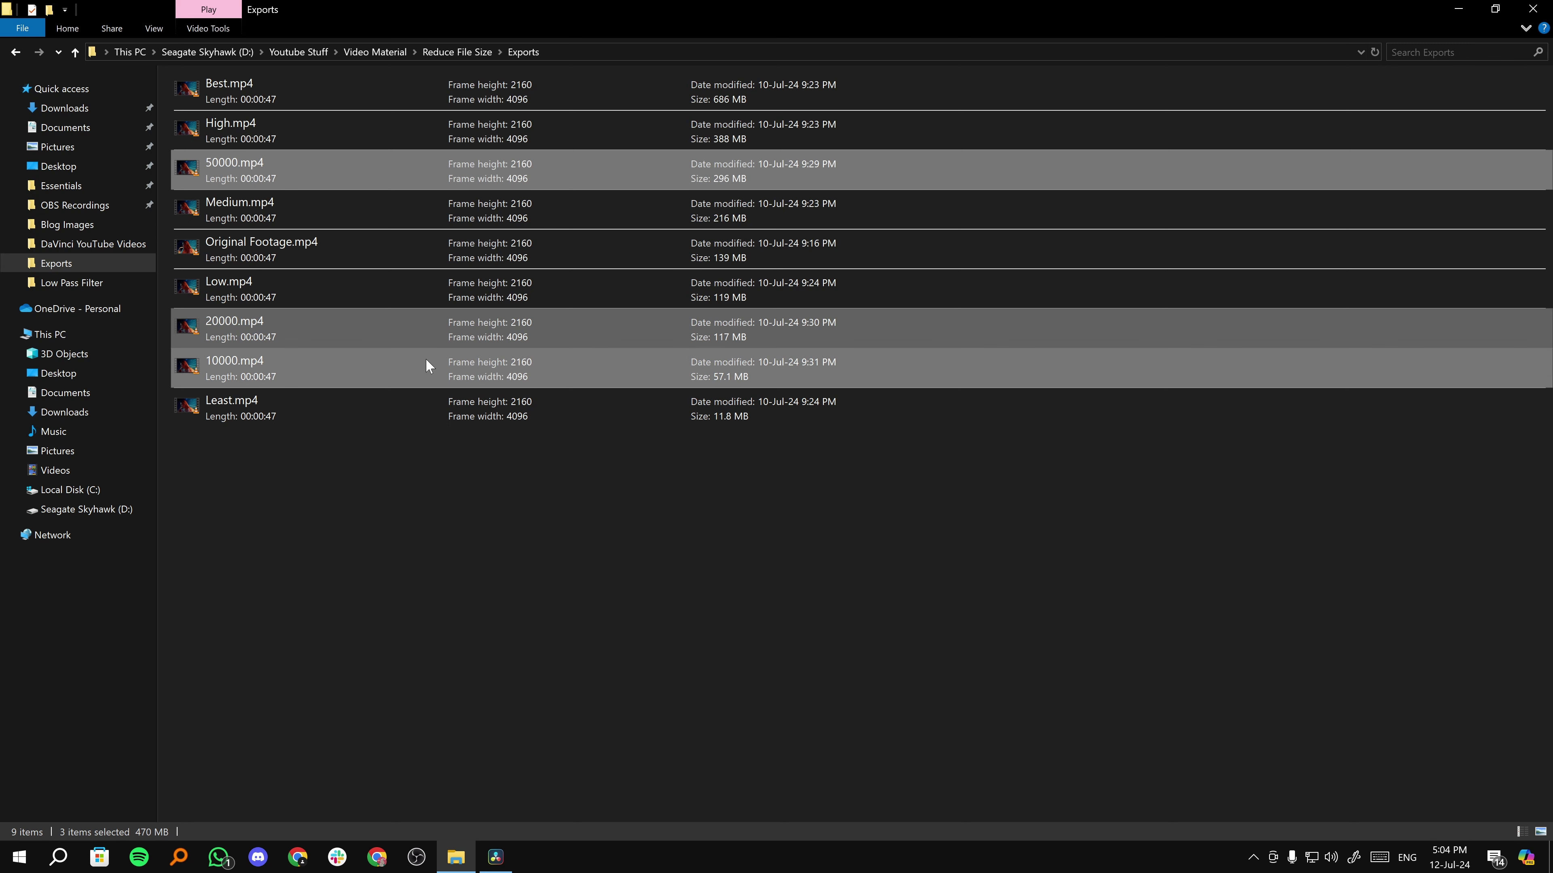
left_click(813, 323)
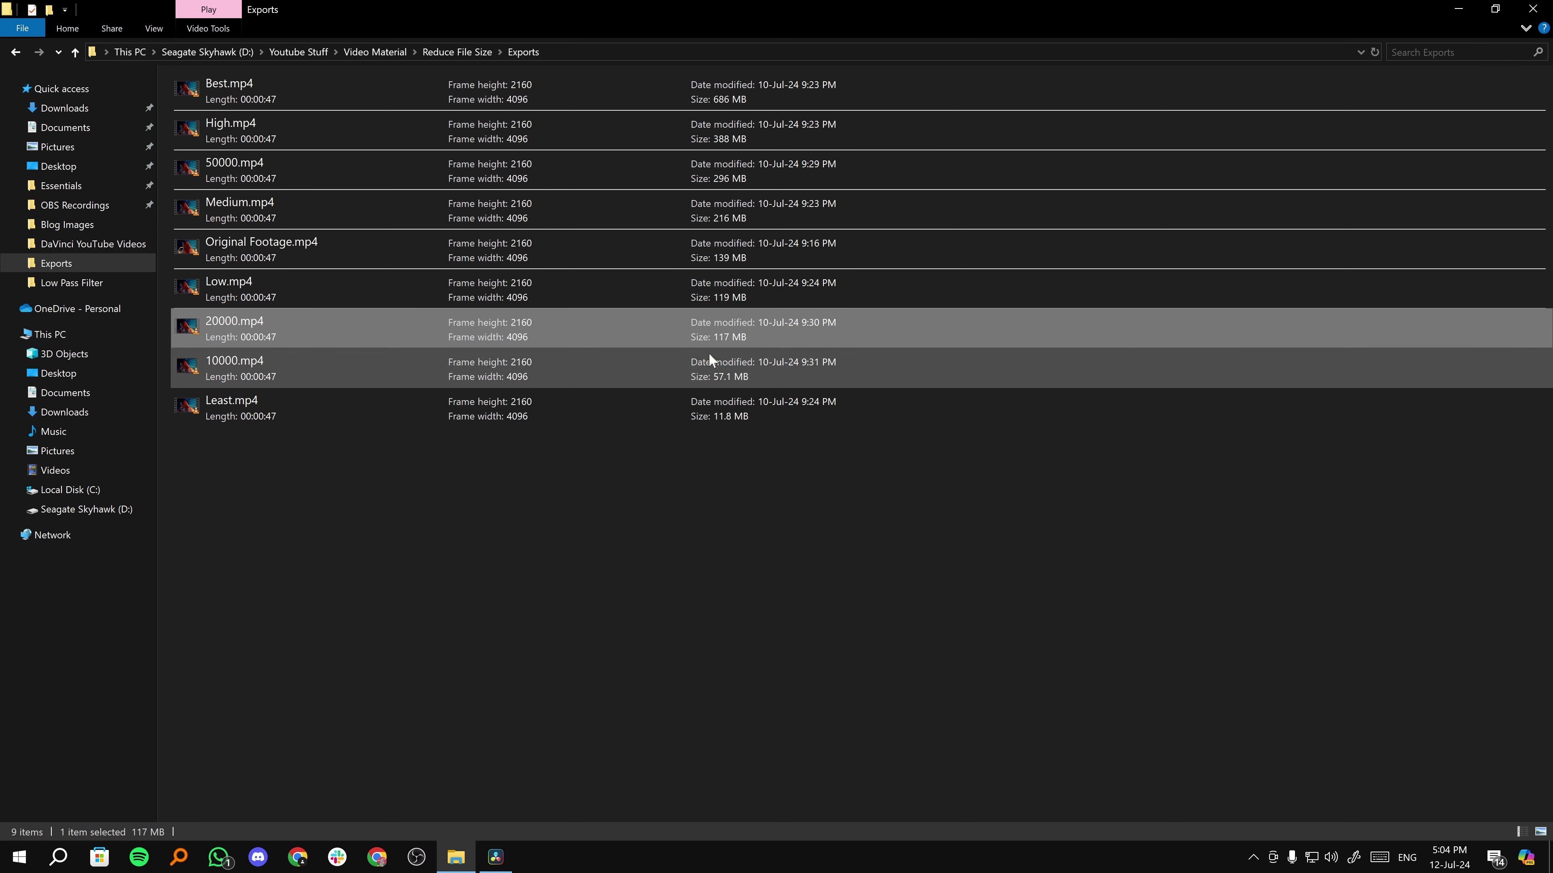
Step: Play 20000.mp4 in VLC, pause around 00:28 to judge the close-up, then close the player
double_click(735, 346)
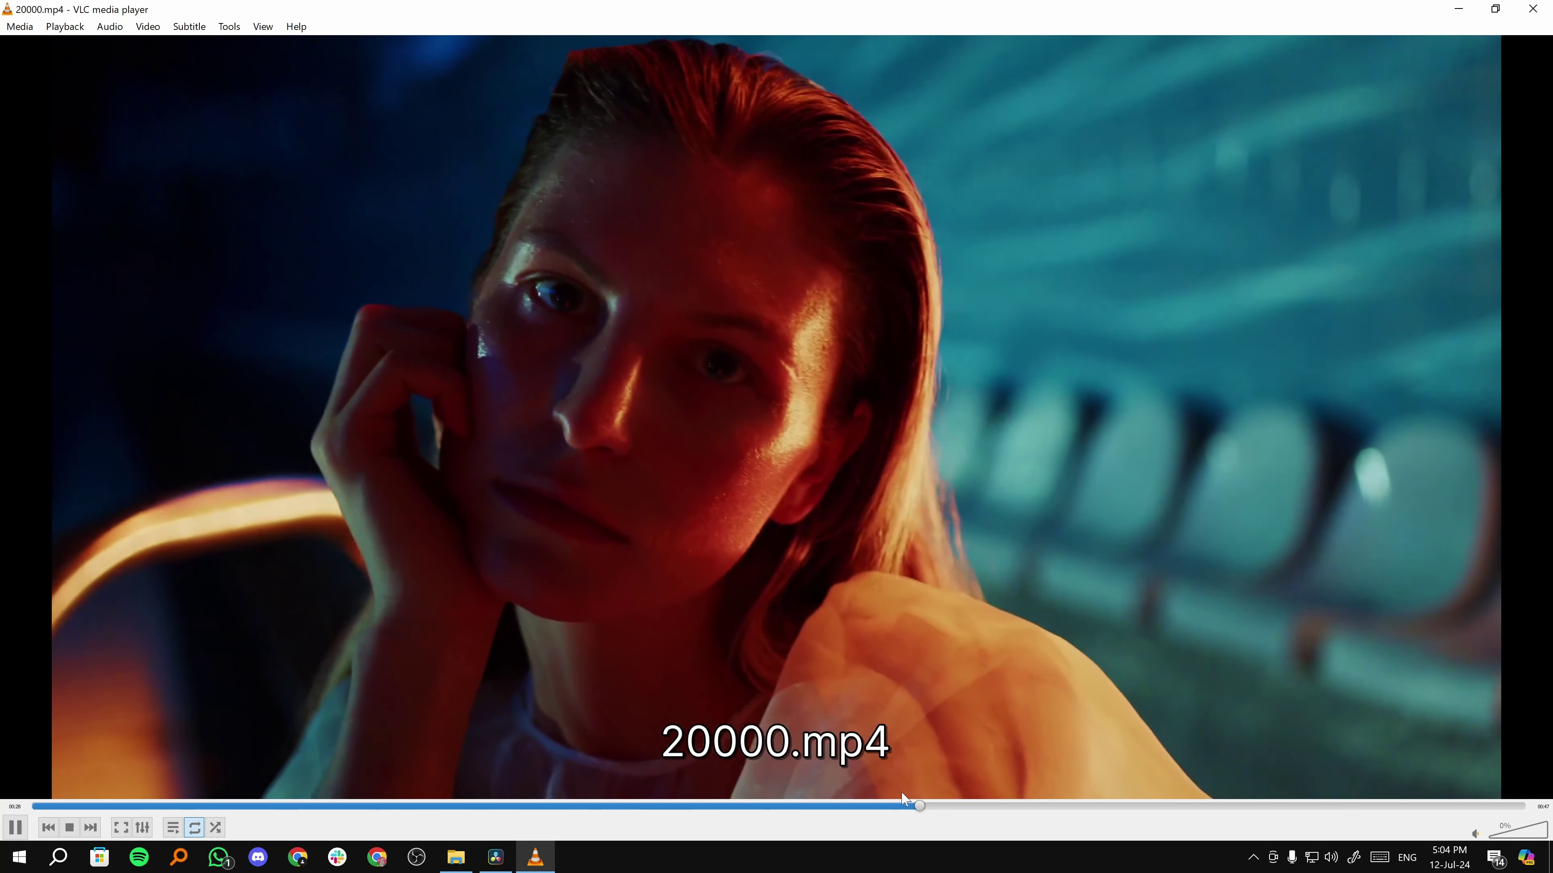
left_click(772, 302)
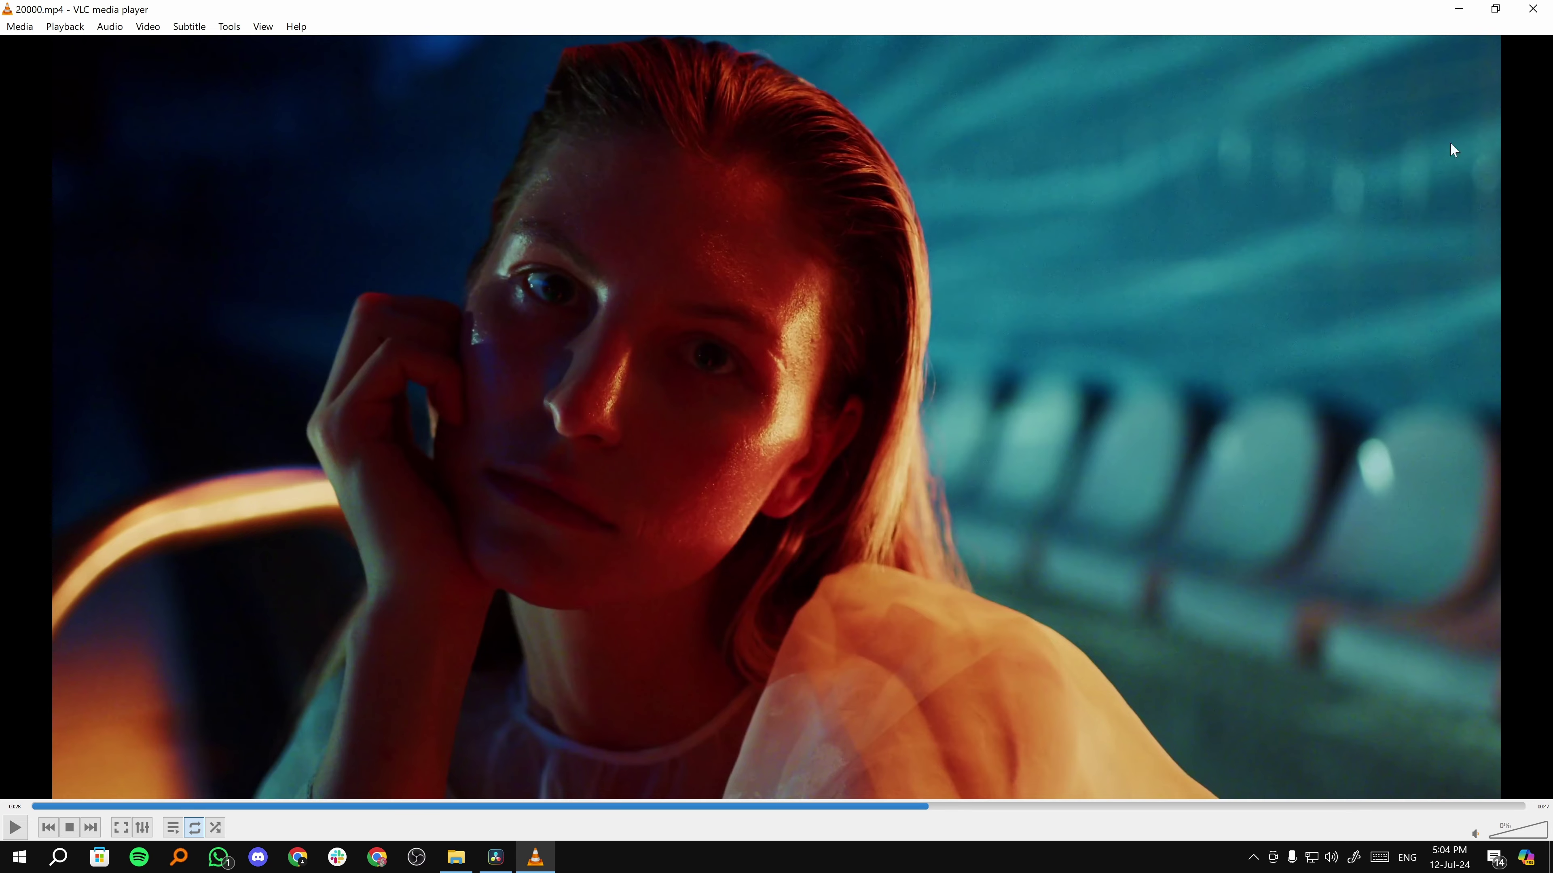
left_click(1533, 9)
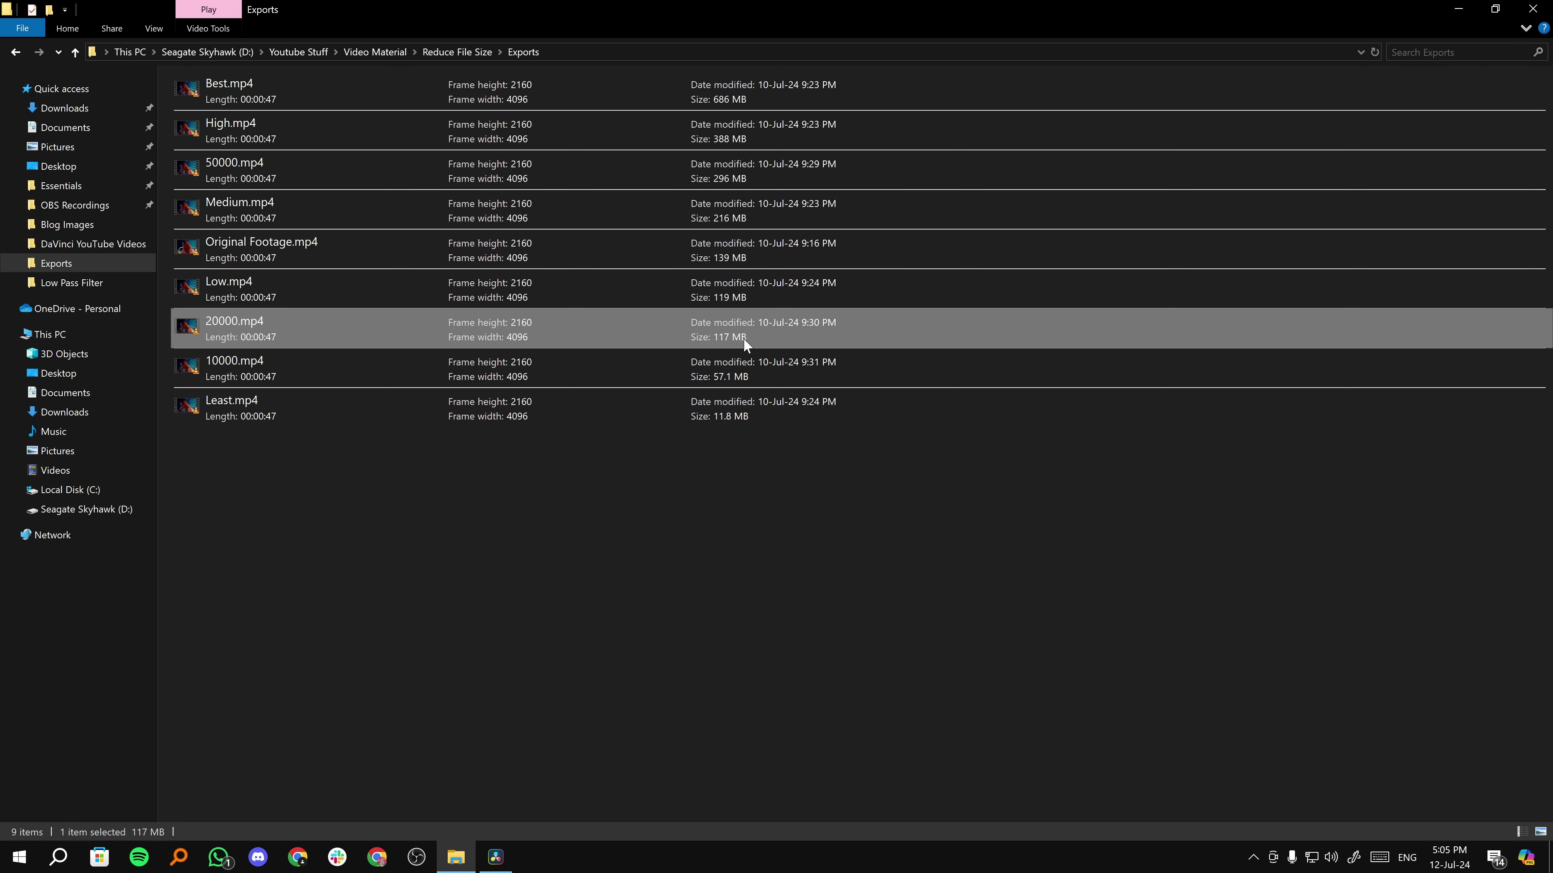
Step: Select the 57.1 MB 10000.mp4 file in the Exports folder
left_click(643, 371)
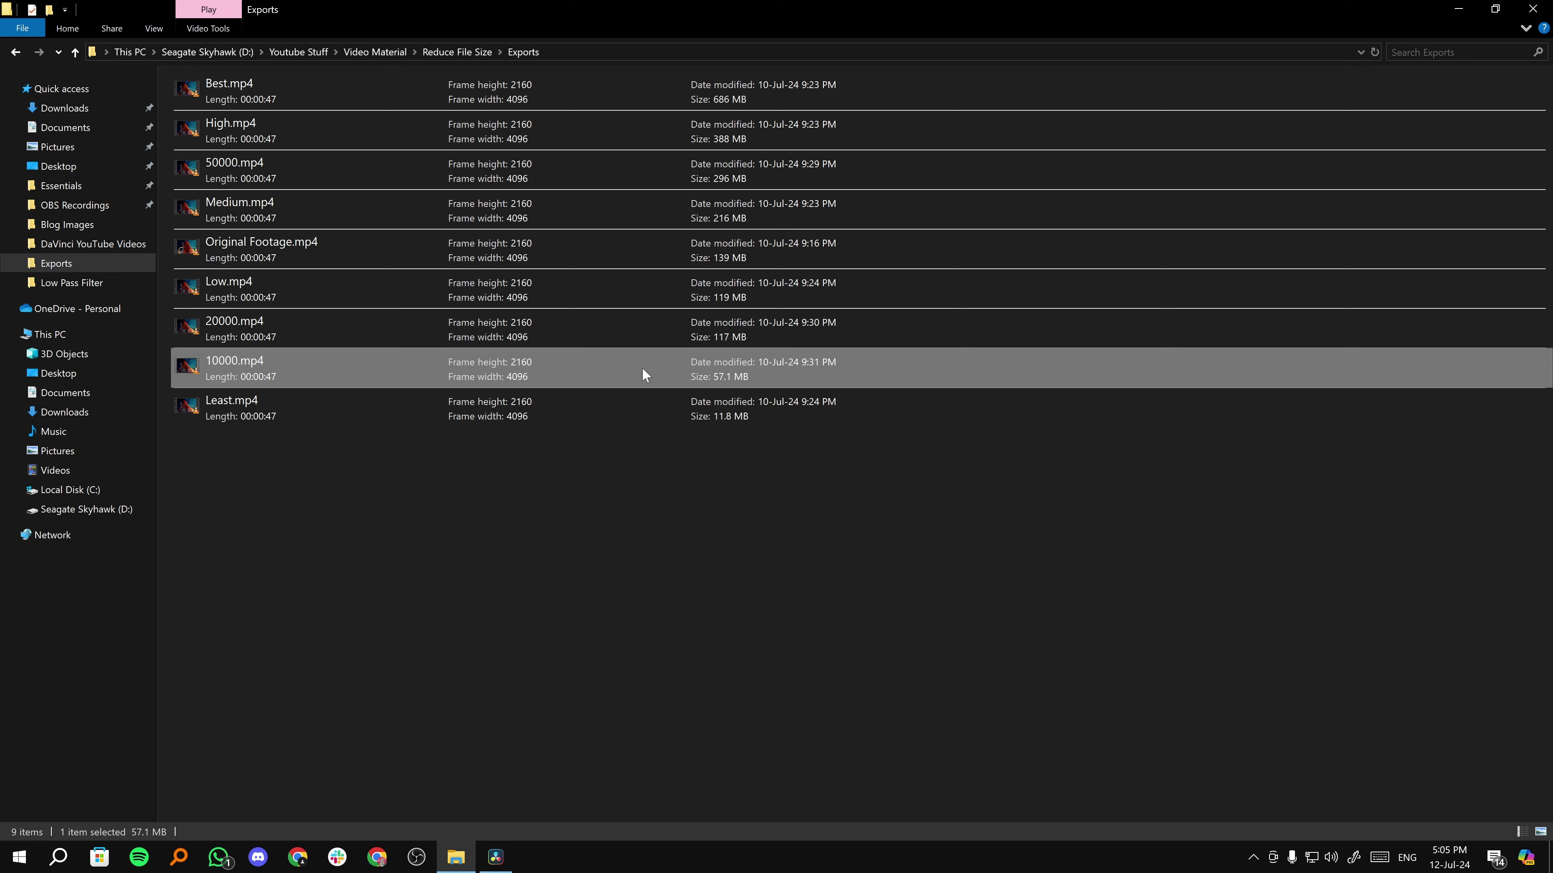
Step: Play 10000.mp4 in VLC, pausing at the 00:26 close-up and rechecking 00:11 and 00:26, then close it
double_click(754, 376)
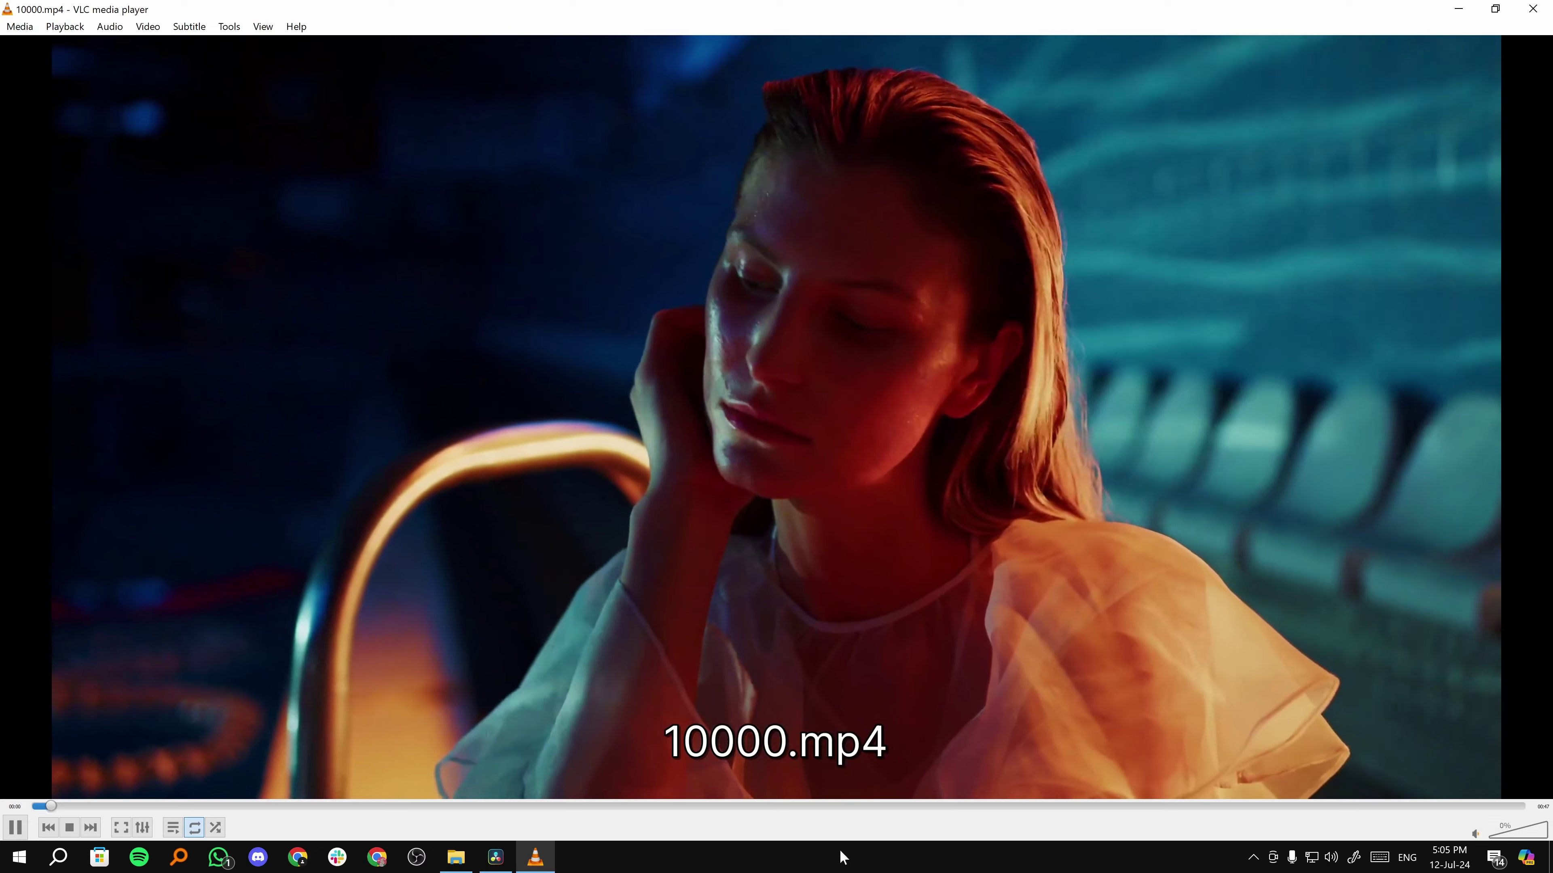
left_click(886, 807)
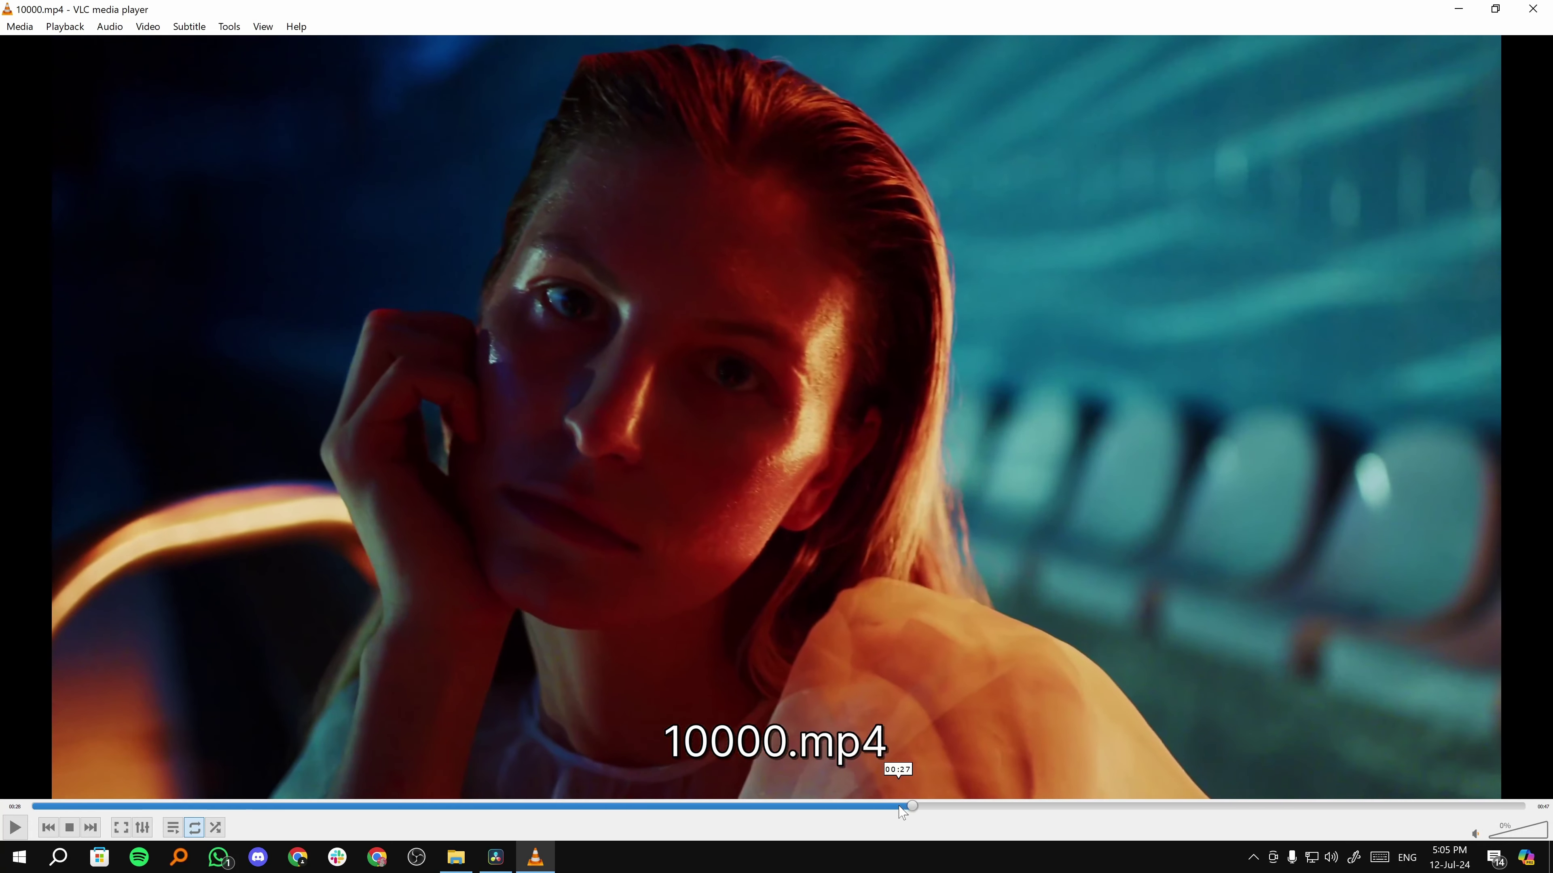
key("space")
key("space")
key("space")
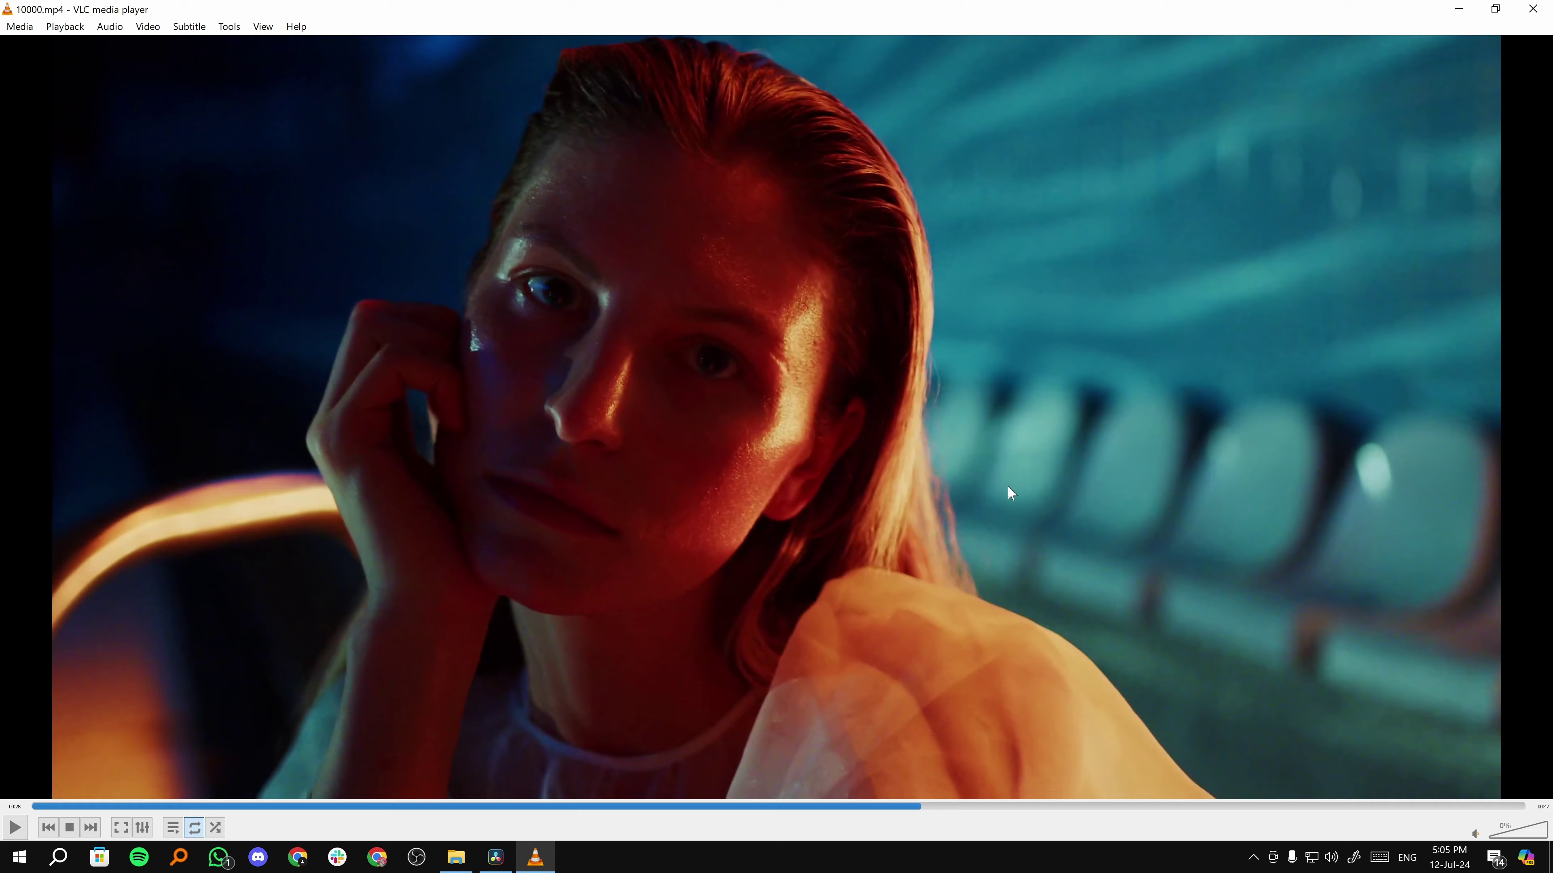
left_click(380, 806)
key("space")
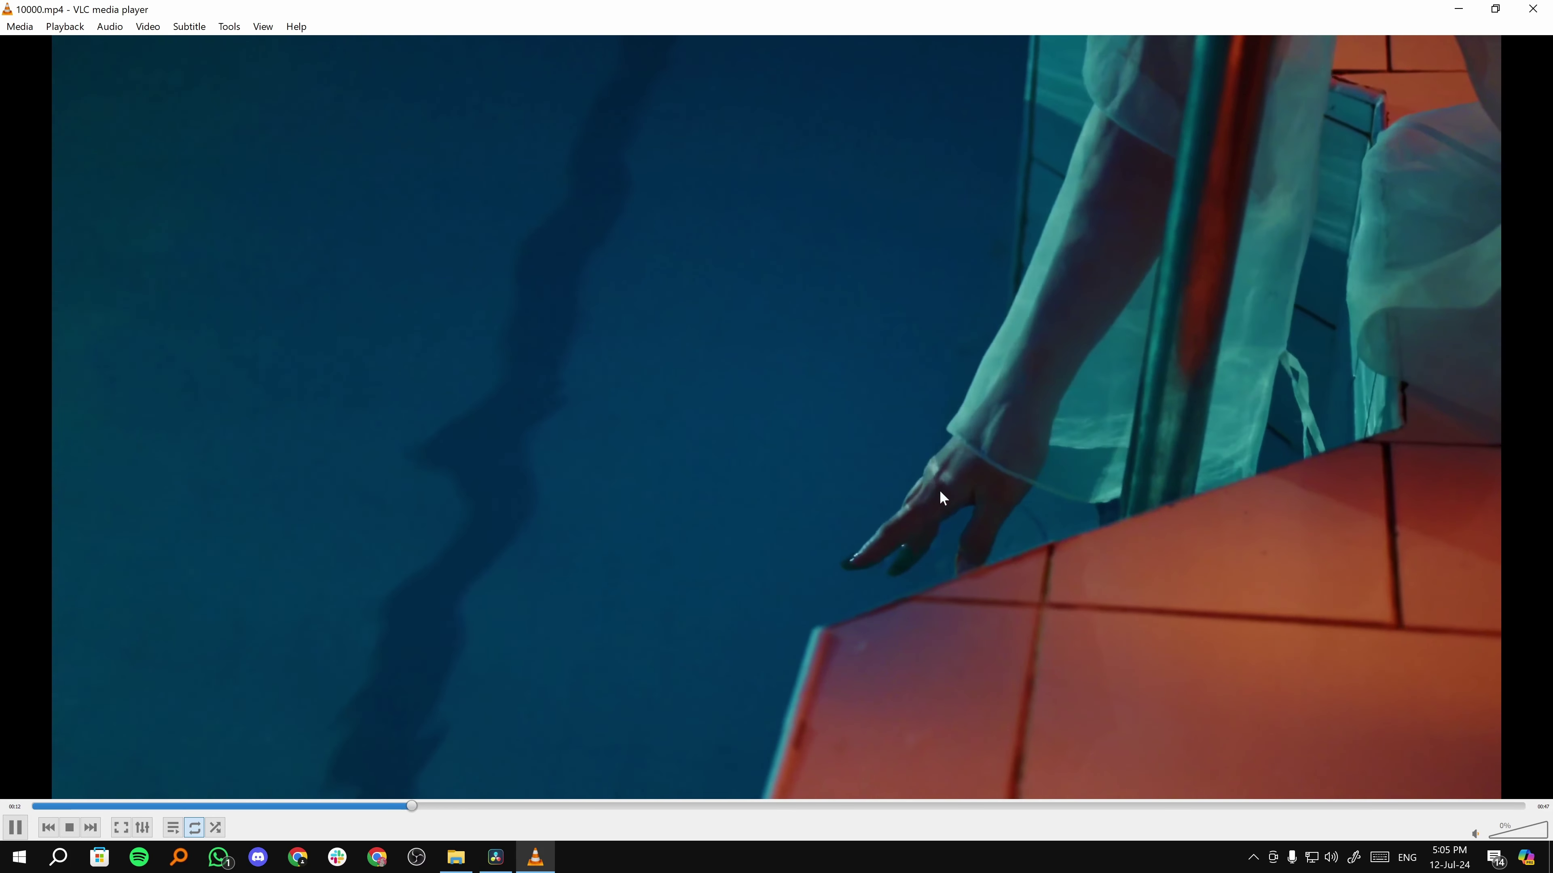
left_click(866, 806)
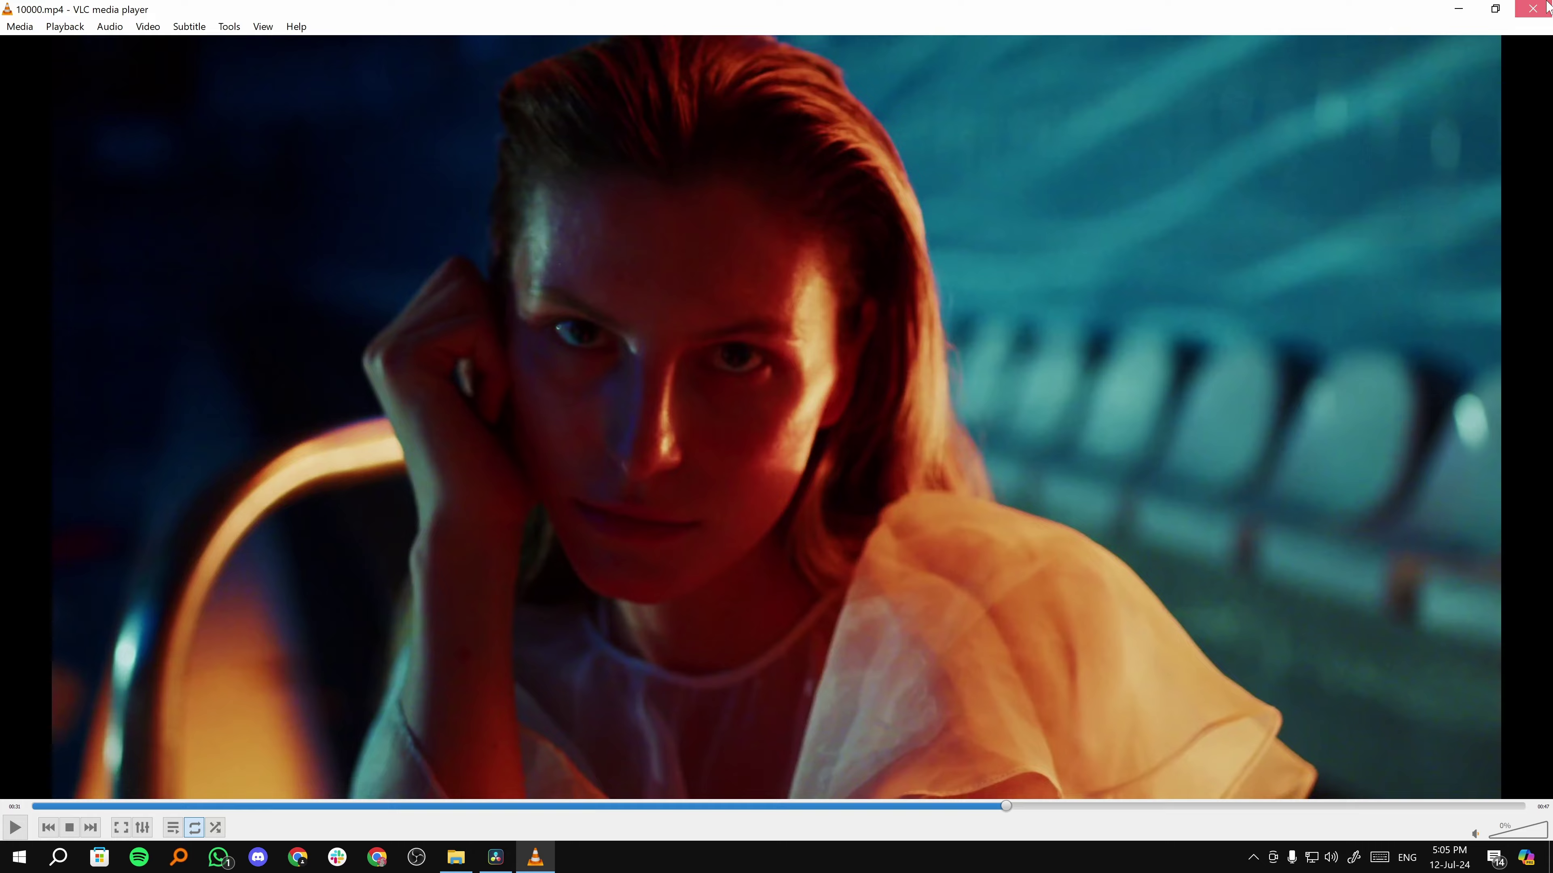
left_click(1533, 9)
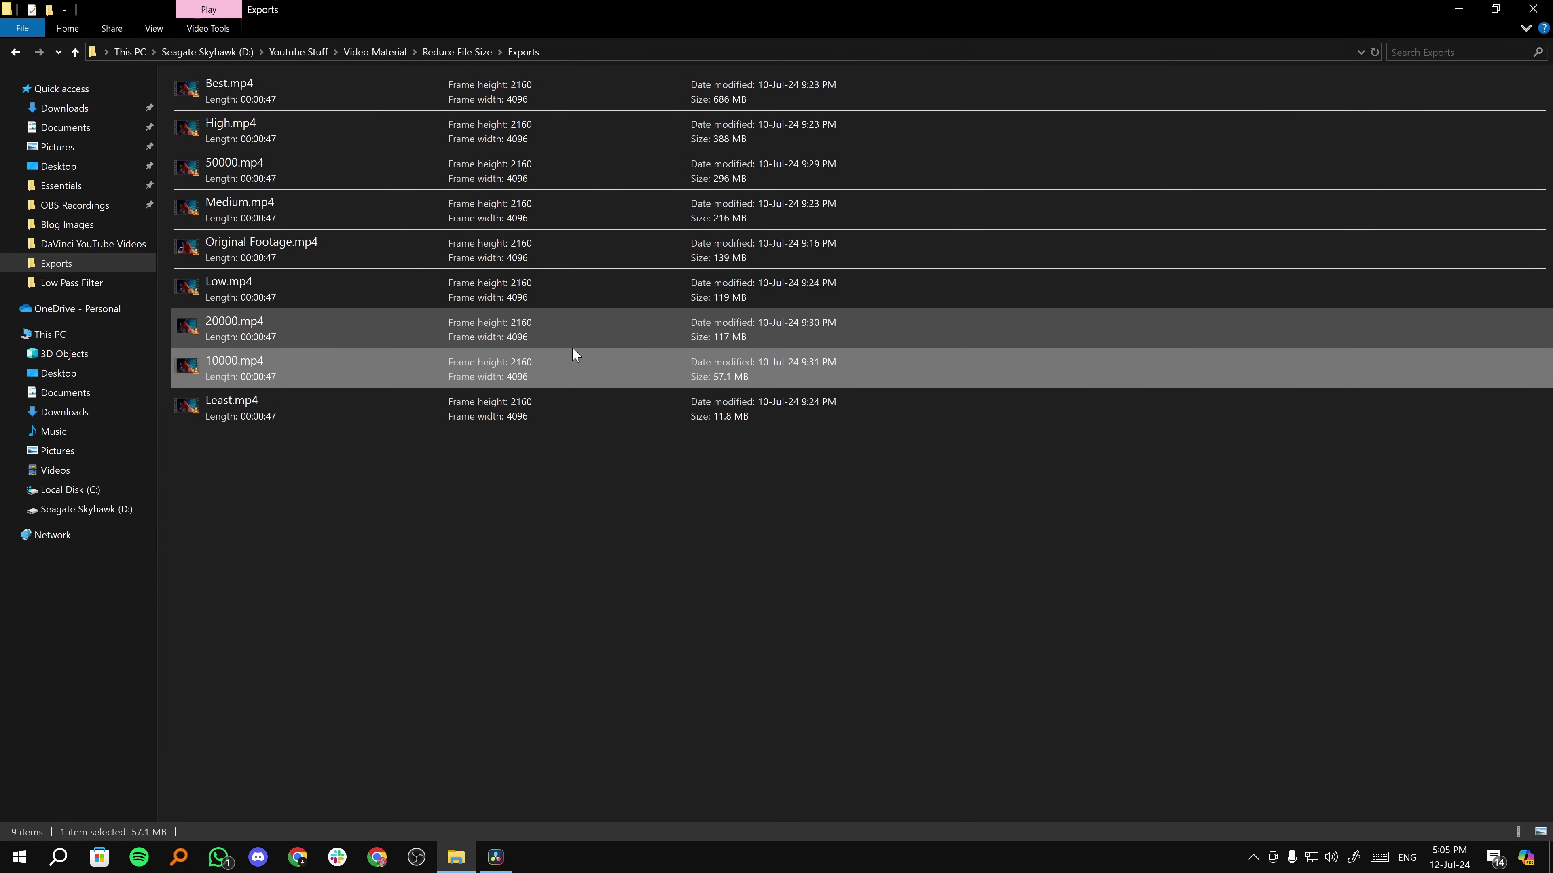
Step: Check sizes of 50000, 20000, 10000 and Low exports, then select 10000.mp4 with Low.mp4 (176 MB total)
left_click(294, 160)
left_click(306, 335)
left_click(300, 370)
left_click(281, 287)
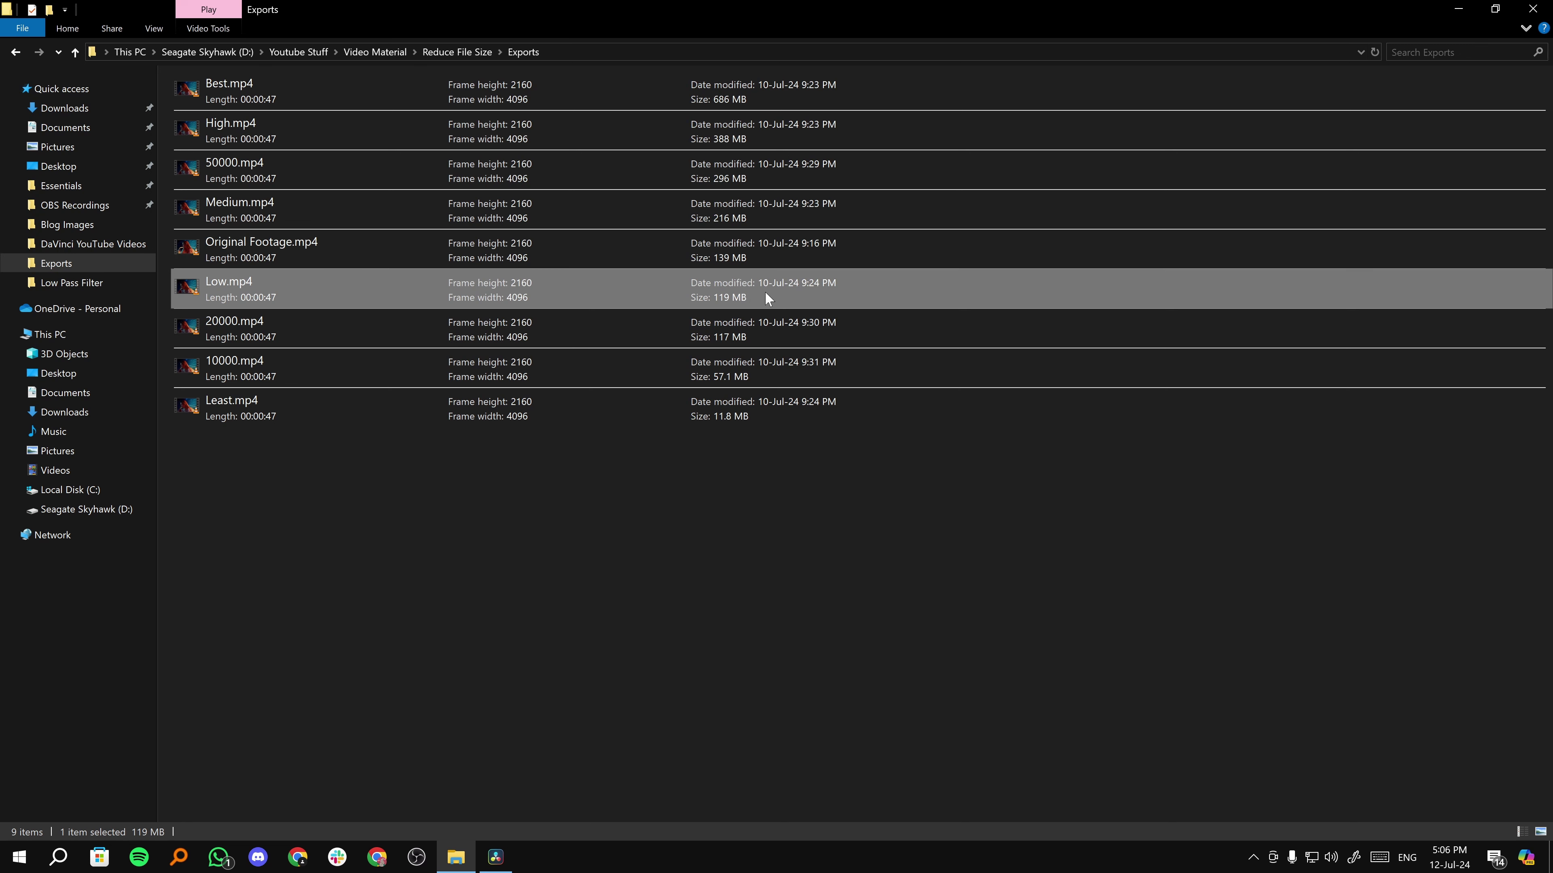
left_click(810, 369)
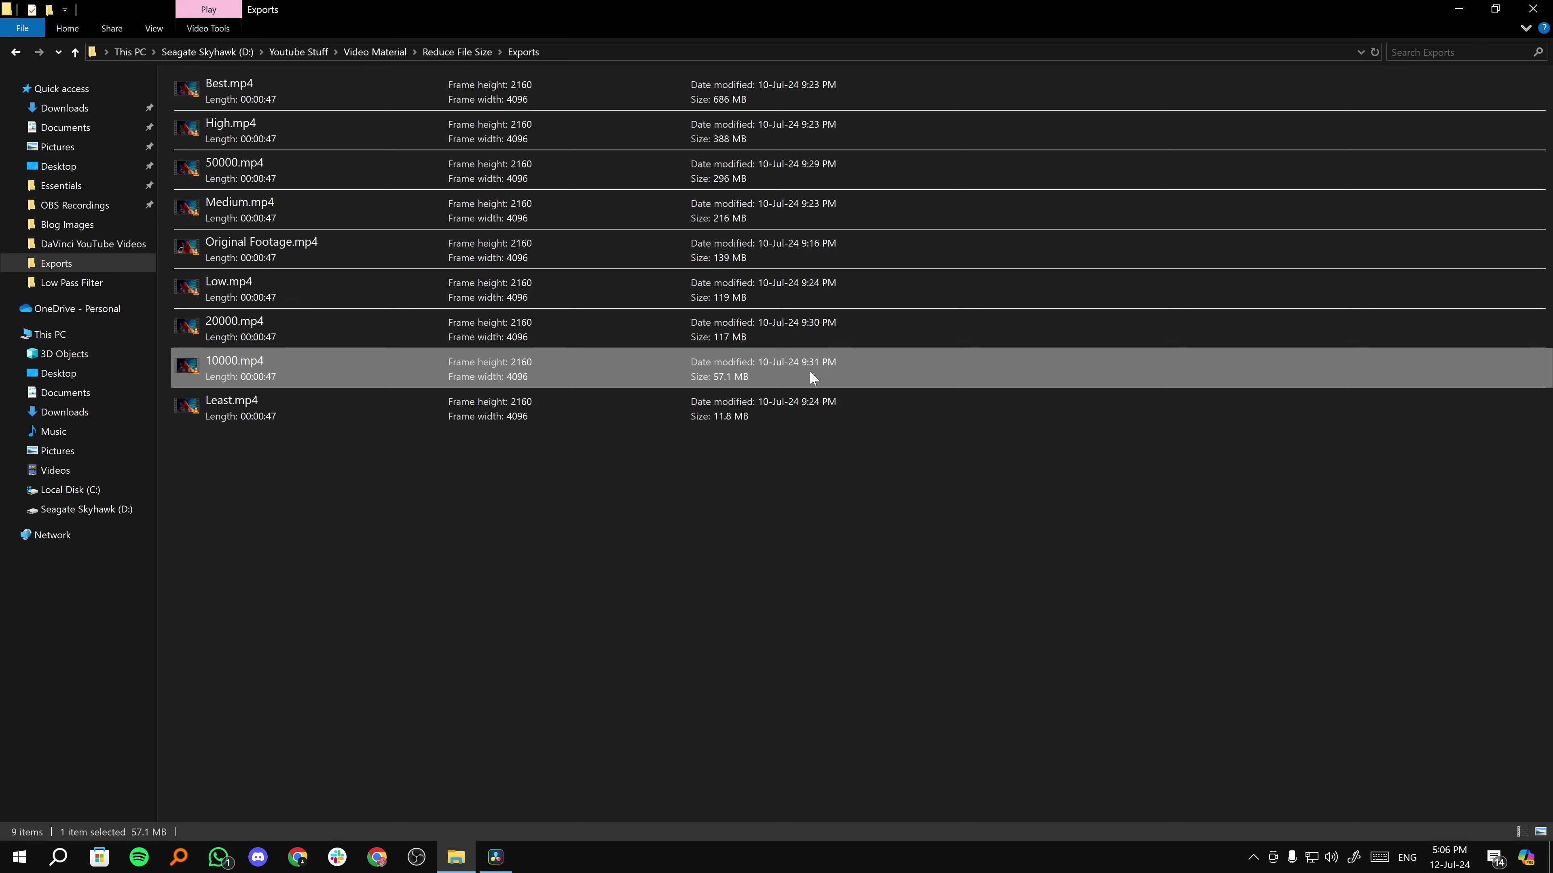
left_click(773, 297, "ctrl")
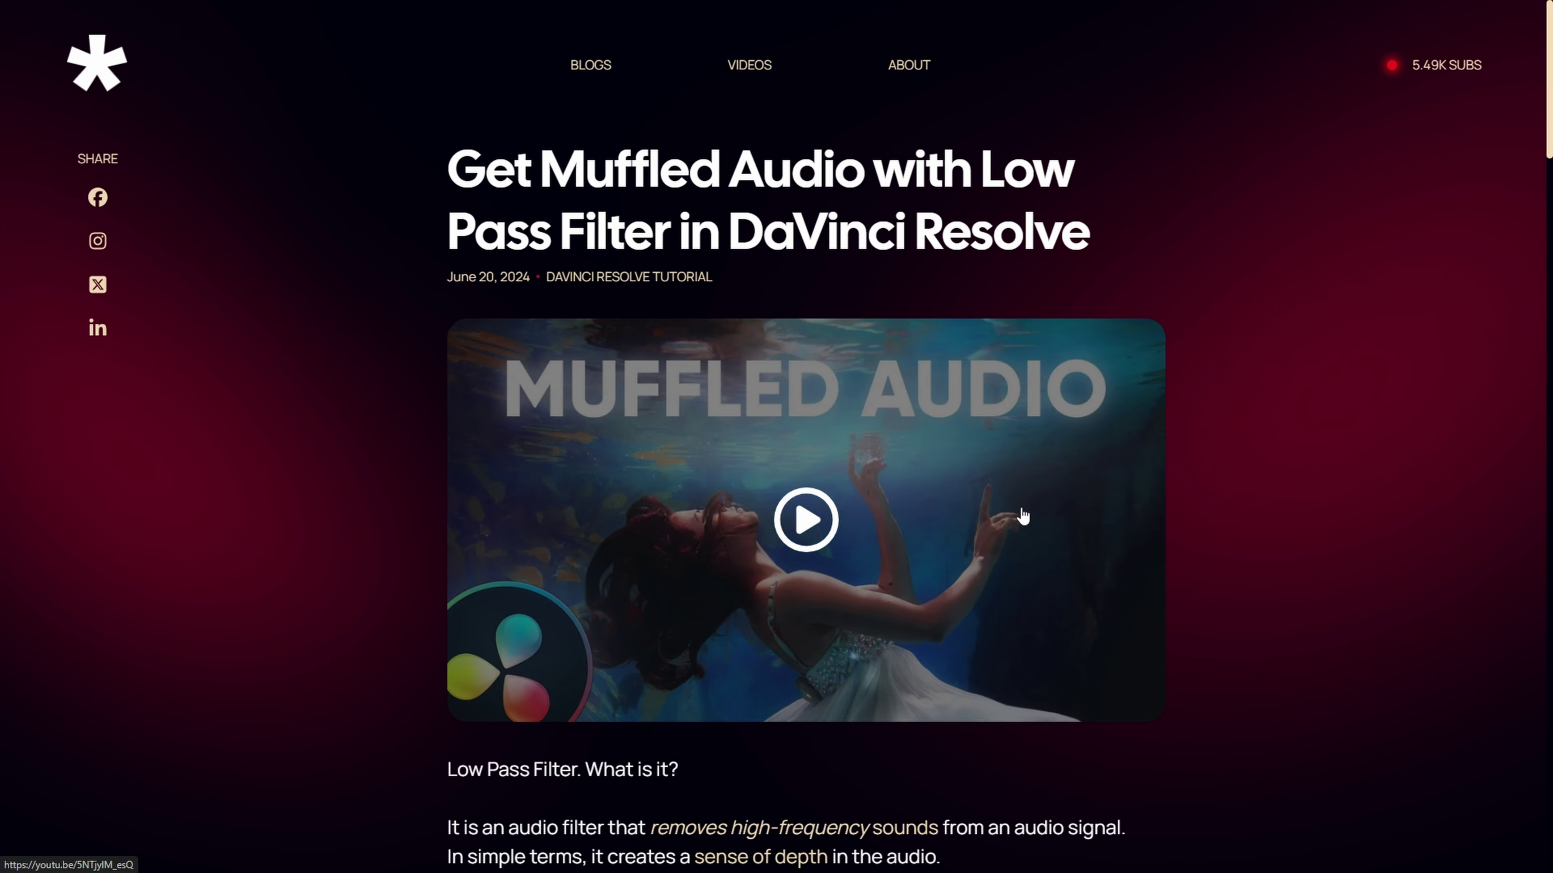
Step: Scroll down the Low Pass Filter blog post to Step 5, enabling Band 6 in the EQ
scroll(1395, 527, "down", 7)
scroll(1396, 528, "down", 20)
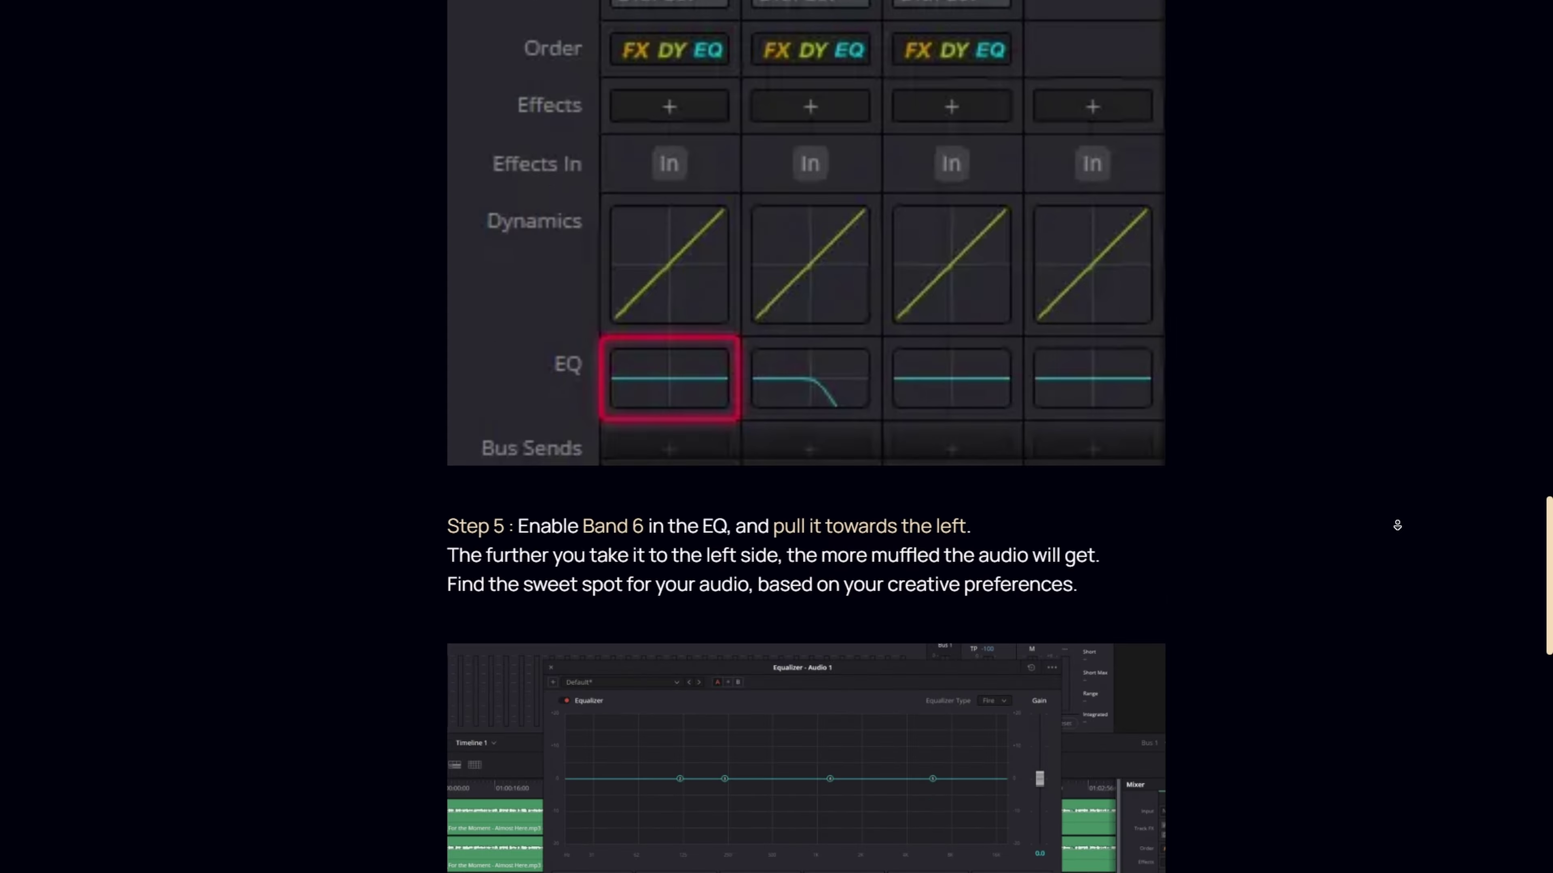